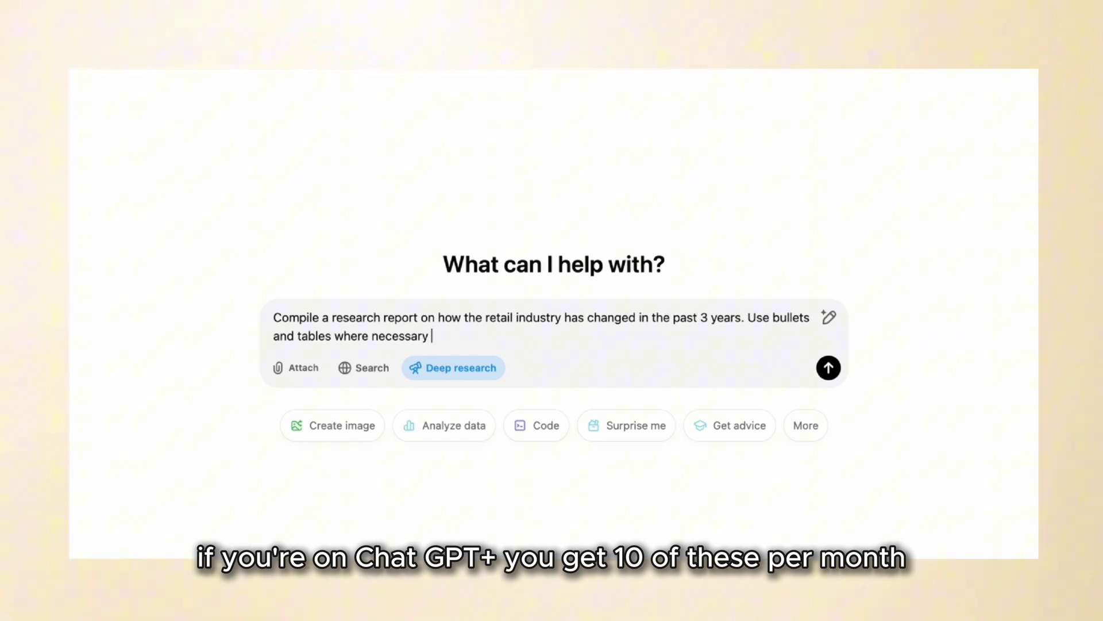
Submit the Deep research request for a report on three years of retail industry changes, and answer its follow-up with all aspects, global perspective.
{"action": "type", "text": "."}
{"action": "key", "text": "Return"}
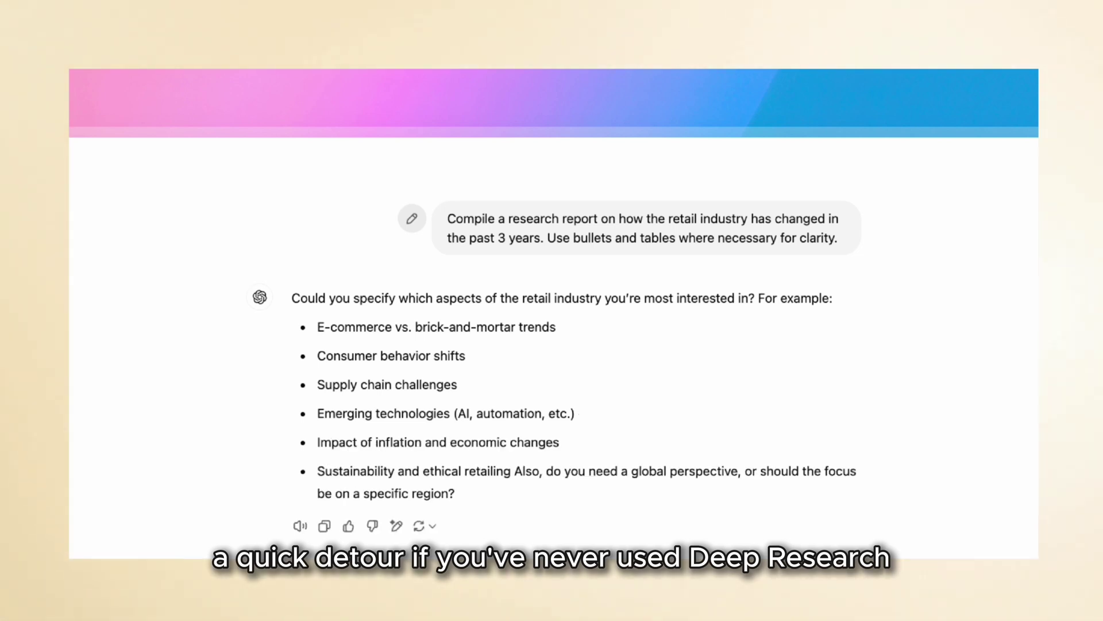
{"action": "type", "text": "All, global persp"}
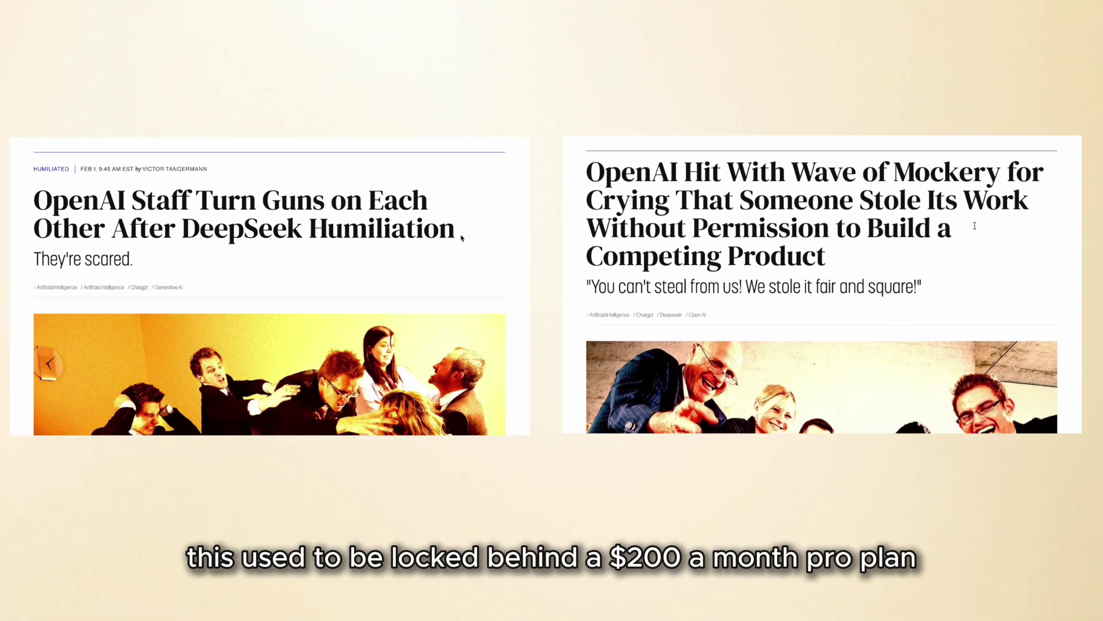
Highlight the DeepSeek humiliation headline and the "You can't steal from us!" subheading in the two OpenAI news articles.
{"action": "left_click_drag", "start_coordinate": [452, 242], "coordinate": [311, 193]}
{"action": "left_click_drag", "start_coordinate": [932, 289], "coordinate": [578, 293]}
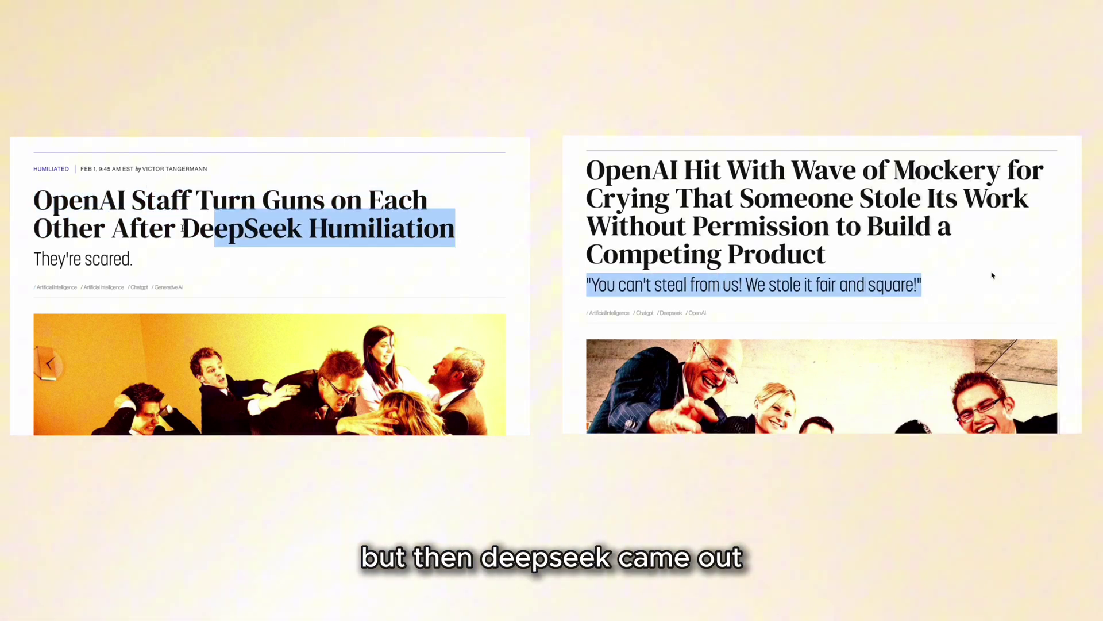
{"action": "left_click_drag", "start_coordinate": [276, 229], "coordinate": [43, 214]}
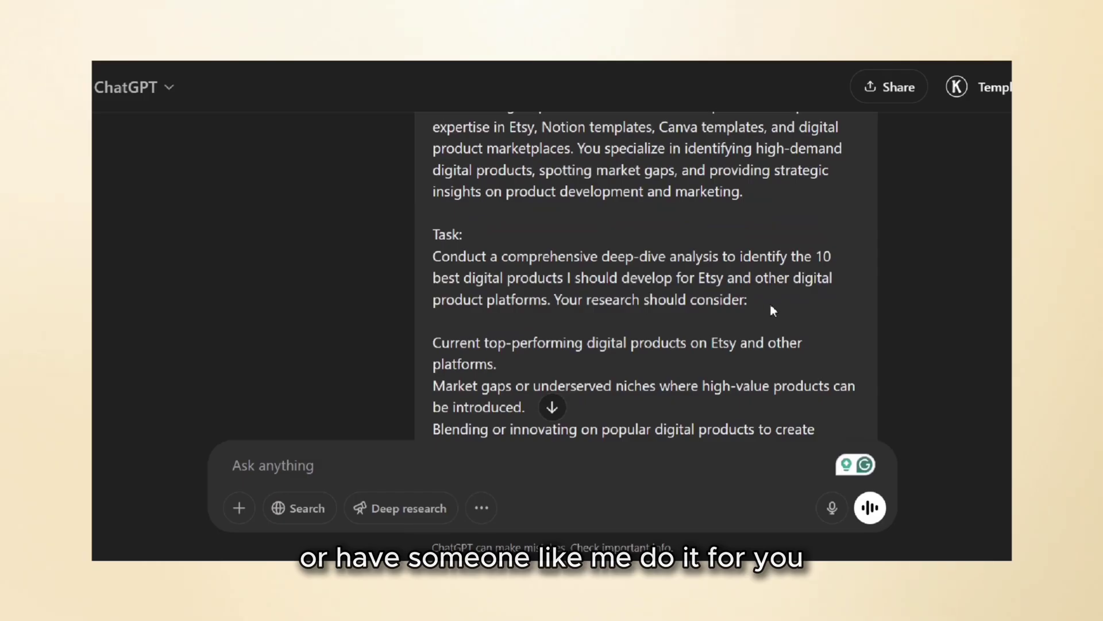
Review the deep research prompt on the 10 best digital products for Etsy, including its example listings and the follow-up questions.
{"action": "scroll", "coordinate": [765, 299], "scroll_direction": "down", "scroll_amount": 4}
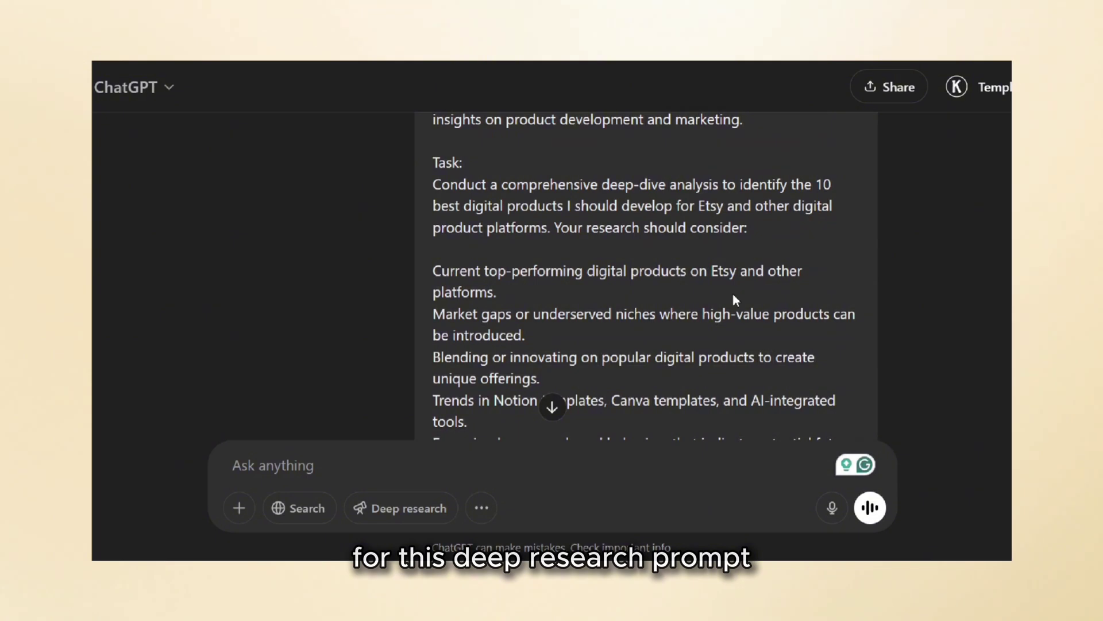
{"action": "scroll", "coordinate": [753, 301], "scroll_direction": "down", "scroll_amount": 10}
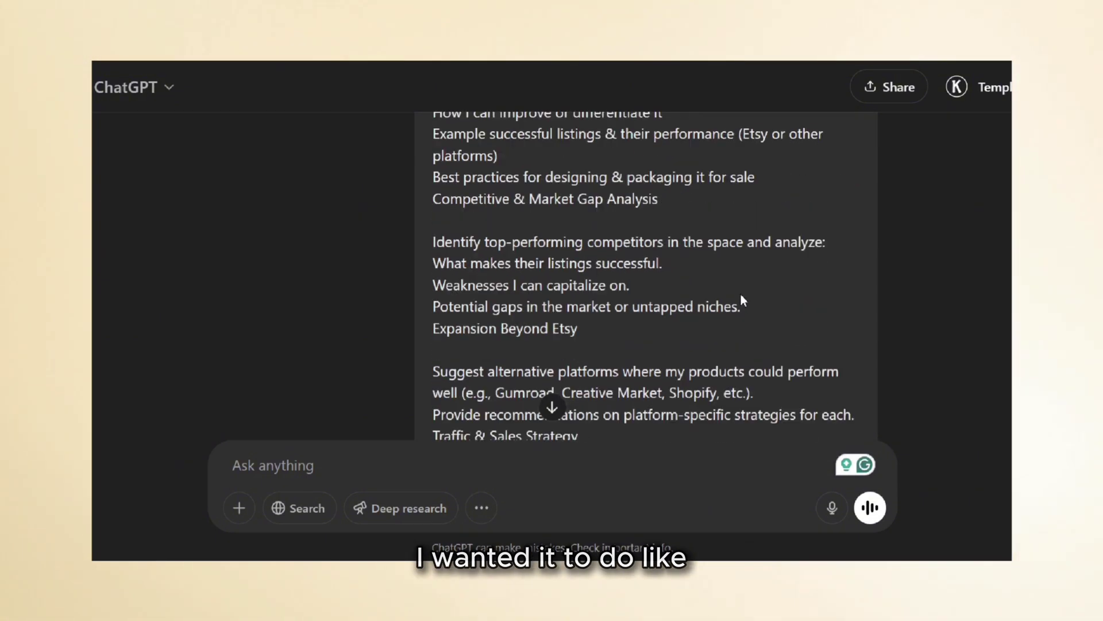
{"action": "scroll", "coordinate": [735, 288], "scroll_direction": "down", "scroll_amount": 10}
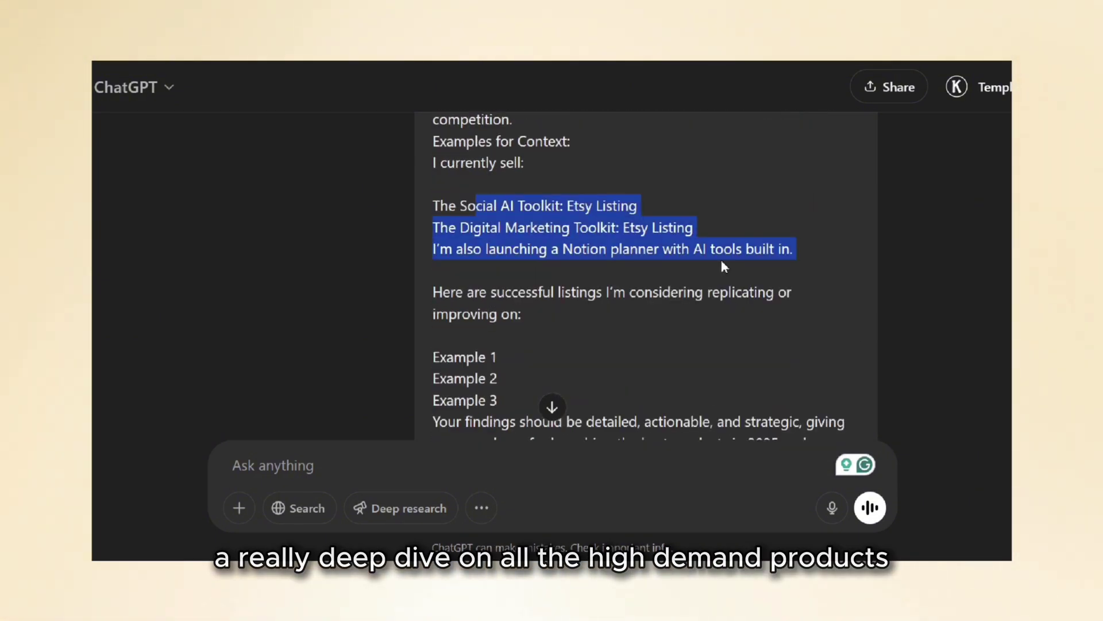
{"action": "scroll", "coordinate": [551, 234], "scroll_direction": "down", "scroll_amount": 10}
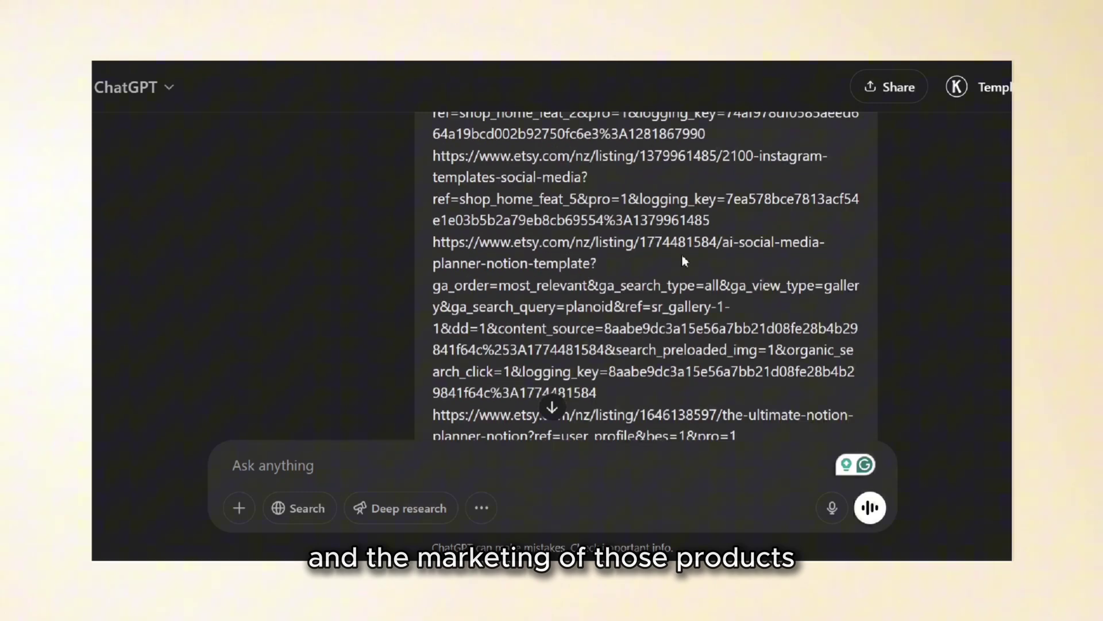
{"action": "scroll", "coordinate": [711, 256], "scroll_direction": "down", "scroll_amount": 10}
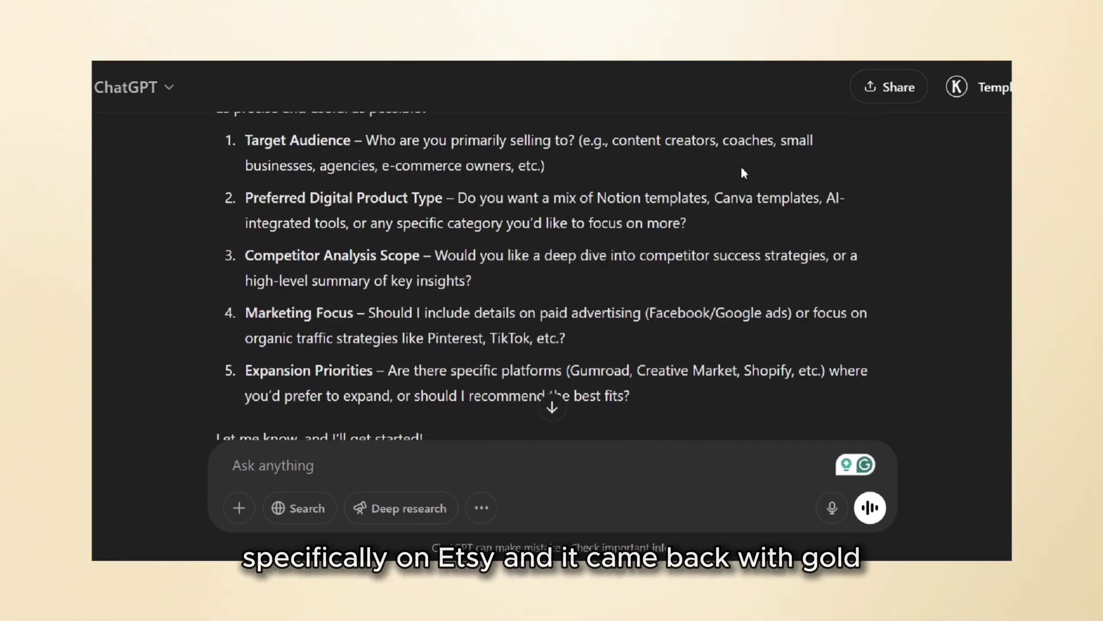
Read the report's opening sections on bestselling digital products, market gaps and underserved niches, and digital planners.
{"action": "scroll", "coordinate": [610, 285], "scroll_direction": "down", "scroll_amount": 12}
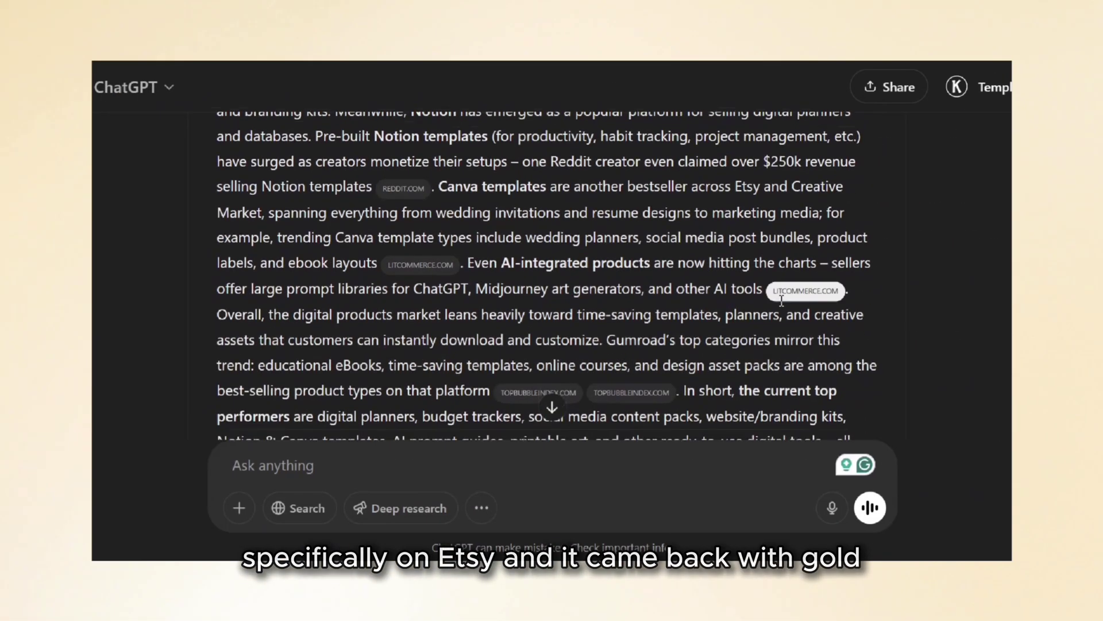
{"action": "scroll", "coordinate": [810, 259], "scroll_direction": "down", "scroll_amount": 6}
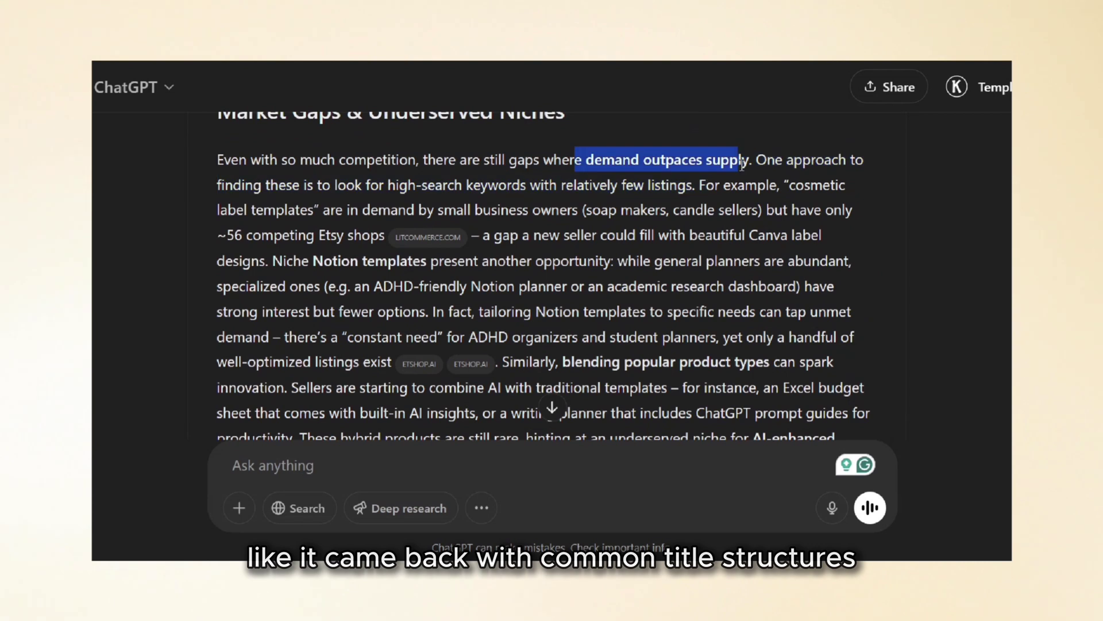
{"action": "scroll", "coordinate": [810, 258], "scroll_direction": "down", "scroll_amount": 2}
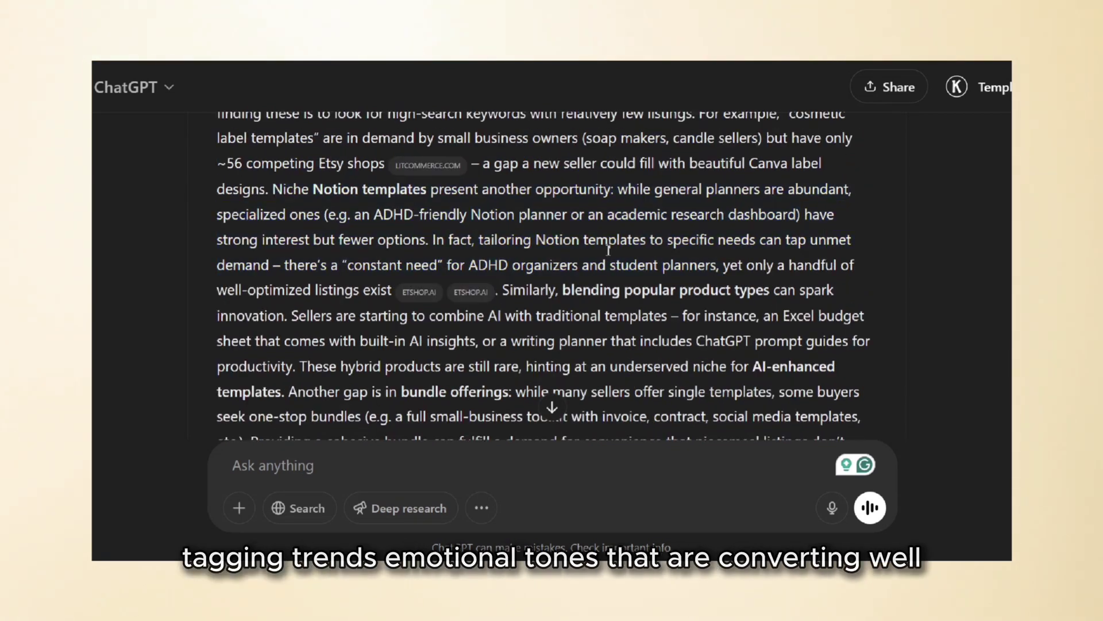
{"action": "scroll", "coordinate": [754, 350], "scroll_direction": "down", "scroll_amount": 12}
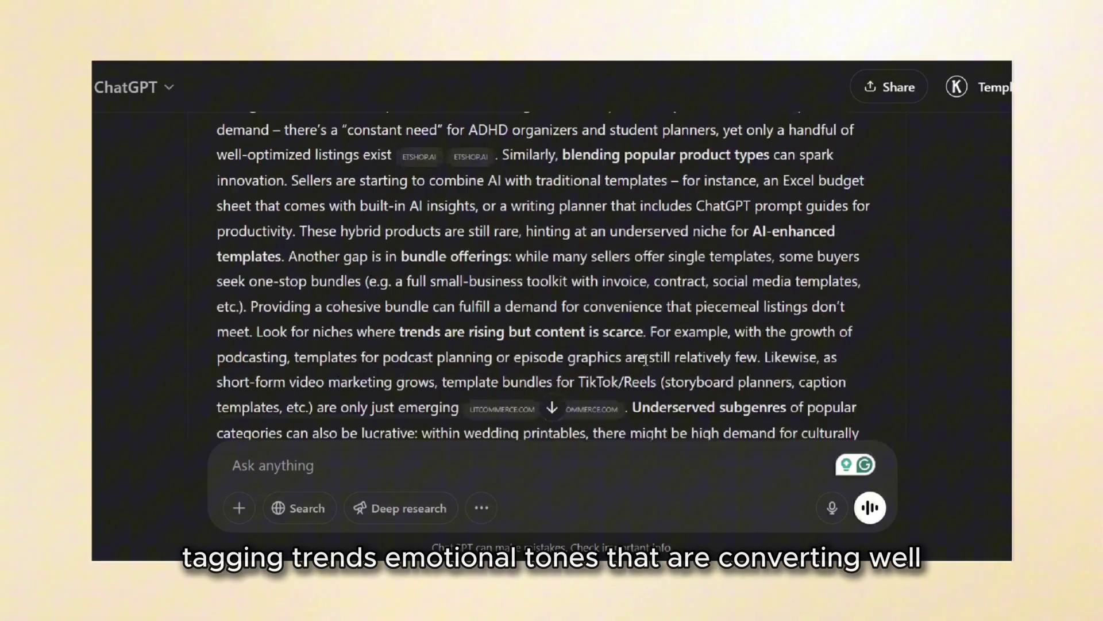
{"action": "scroll", "coordinate": [790, 251], "scroll_direction": "down", "scroll_amount": 3}
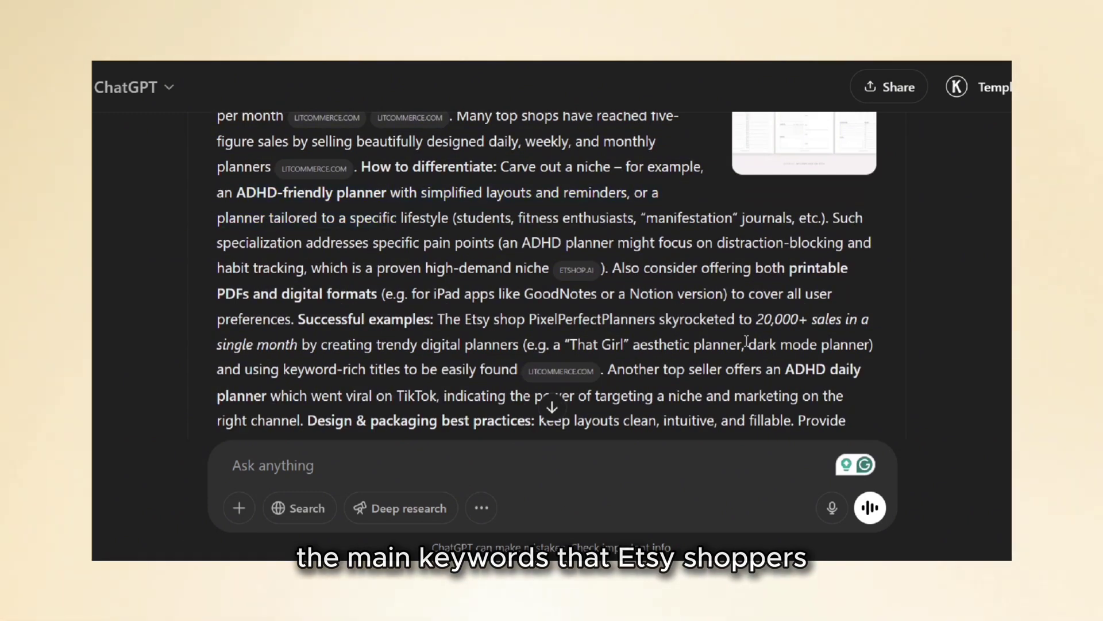
{"action": "scroll", "coordinate": [547, 174], "scroll_direction": "down", "scroll_amount": 3}
{"action": "right_click", "coordinate": [562, 183]}
{"action": "left_click", "coordinate": [677, 276]}
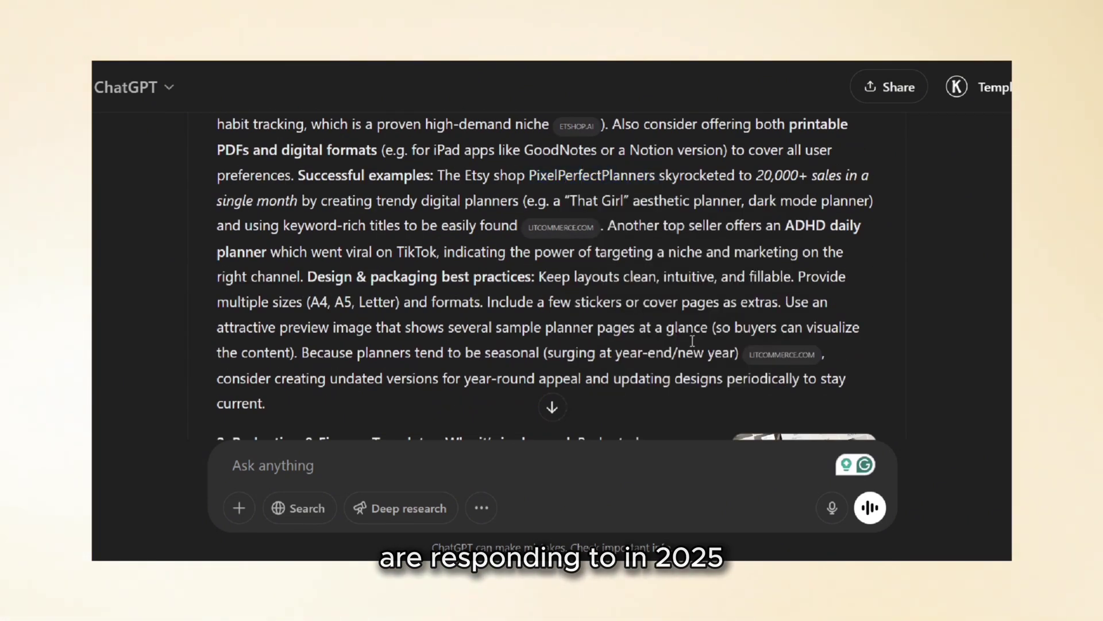
Read the report's remaining product ideas, competitive landscape, expansion beyond Etsy, traffic and sales strategy, and market trends.
{"action": "scroll", "coordinate": [677, 276], "scroll_direction": "down", "scroll_amount": 9}
{"action": "scroll", "coordinate": [677, 276], "scroll_direction": "down", "scroll_amount": 20}
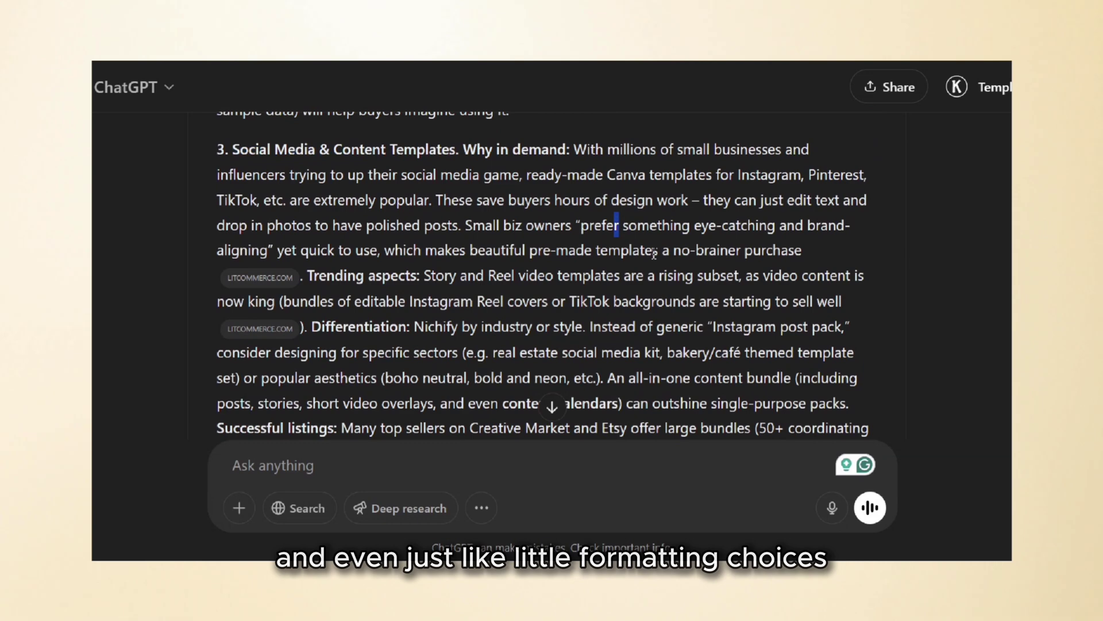
{"action": "scroll", "coordinate": [703, 303], "scroll_direction": "down", "scroll_amount": 20}
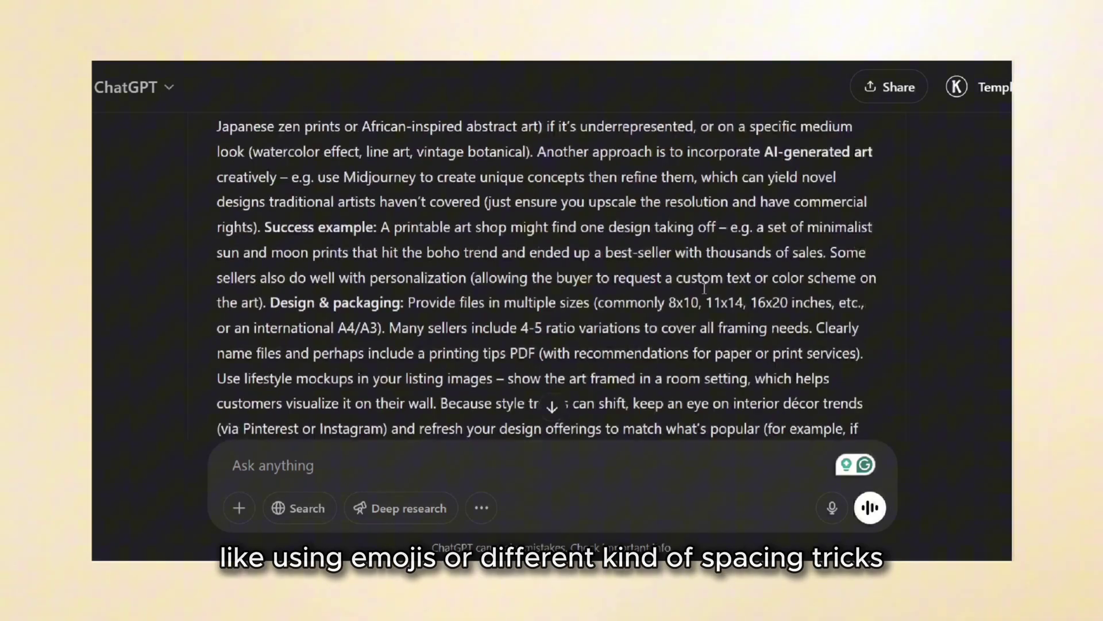
{"action": "scroll", "coordinate": [590, 288], "scroll_direction": "down", "scroll_amount": 20}
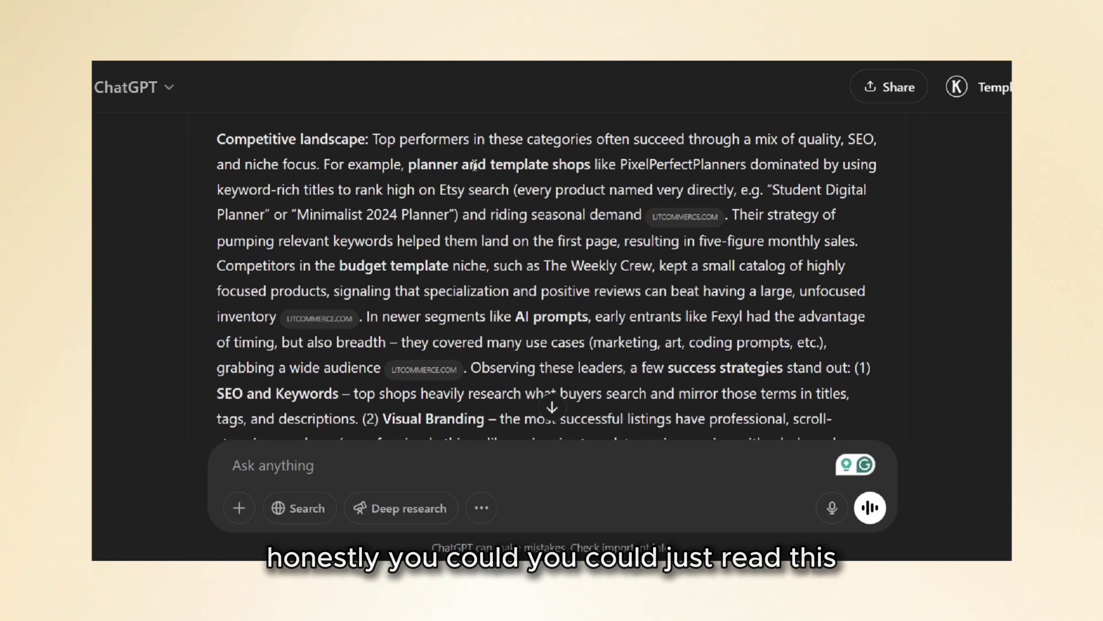
{"action": "scroll", "coordinate": [628, 274], "scroll_direction": "down", "scroll_amount": 5}
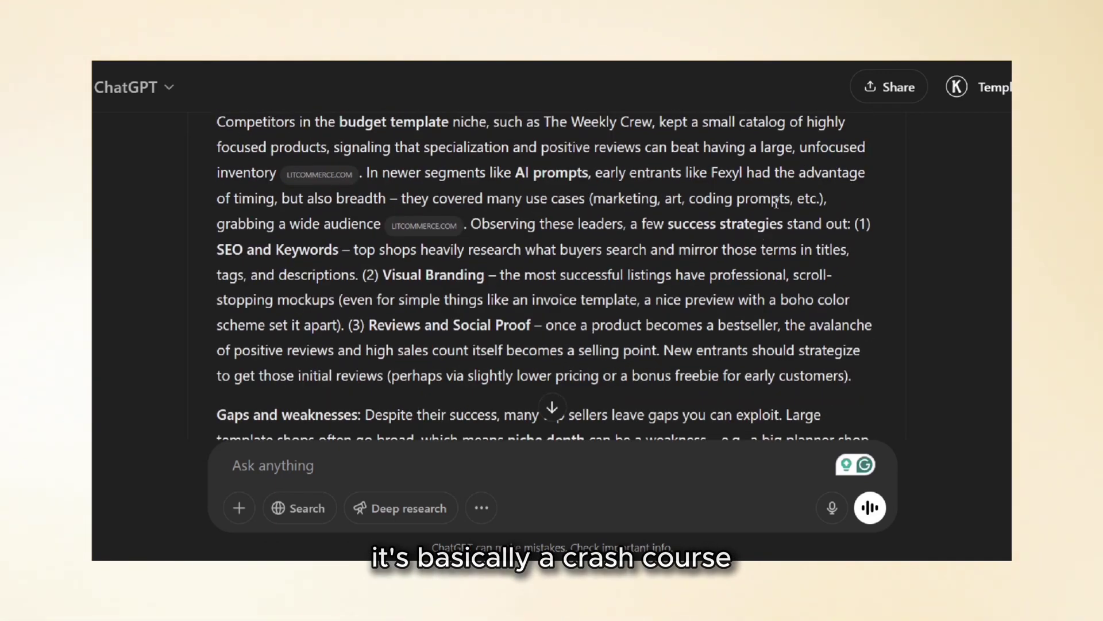
{"action": "scroll", "coordinate": [776, 389], "scroll_direction": "down", "scroll_amount": 15}
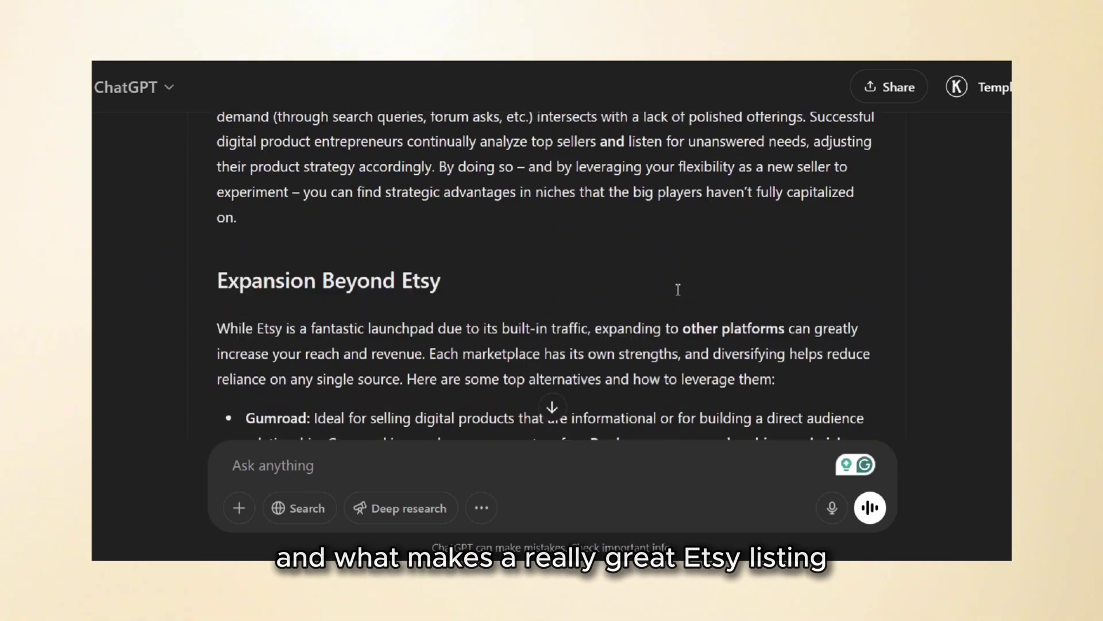
{"action": "scroll", "coordinate": [675, 280], "scroll_direction": "down", "scroll_amount": 15}
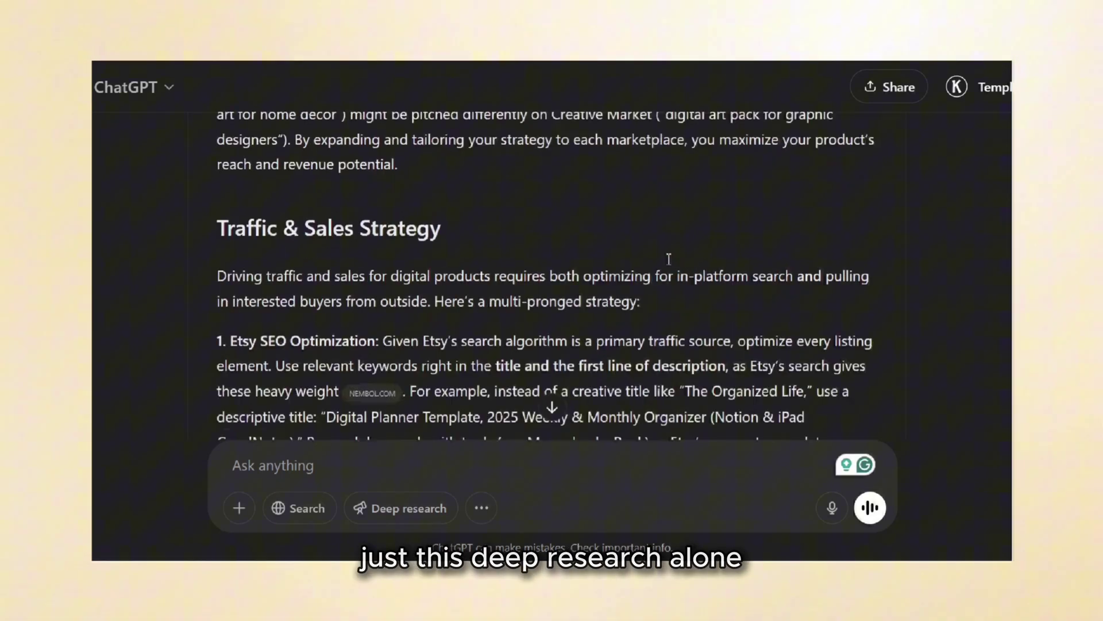
{"action": "scroll", "coordinate": [725, 274], "scroll_direction": "down", "scroll_amount": 10}
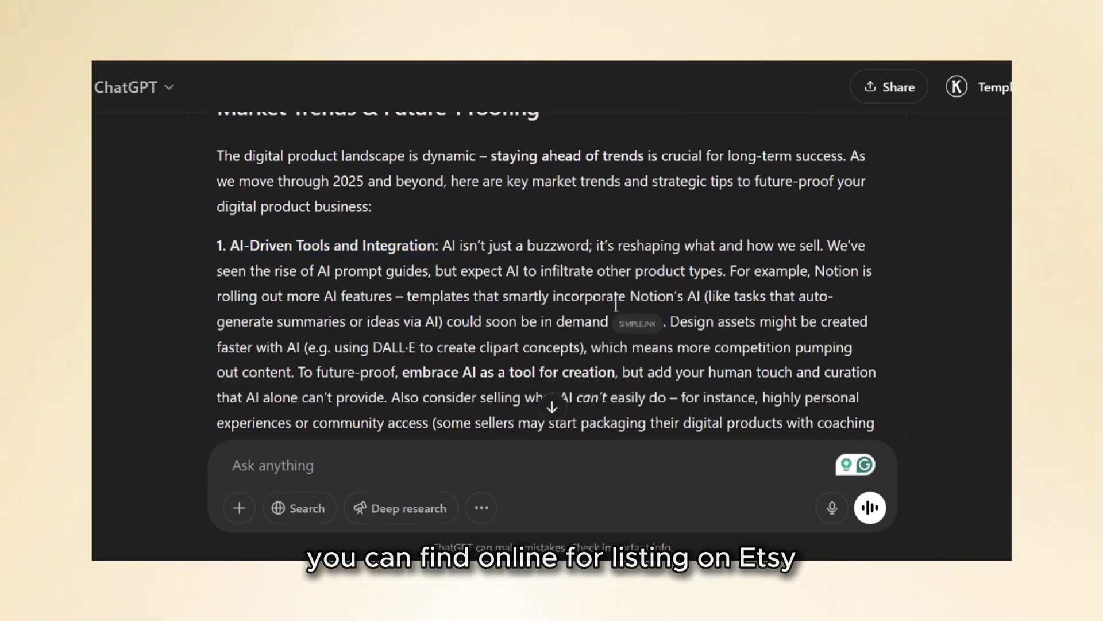
{"action": "scroll", "coordinate": [722, 268], "scroll_direction": "down", "scroll_amount": 15}
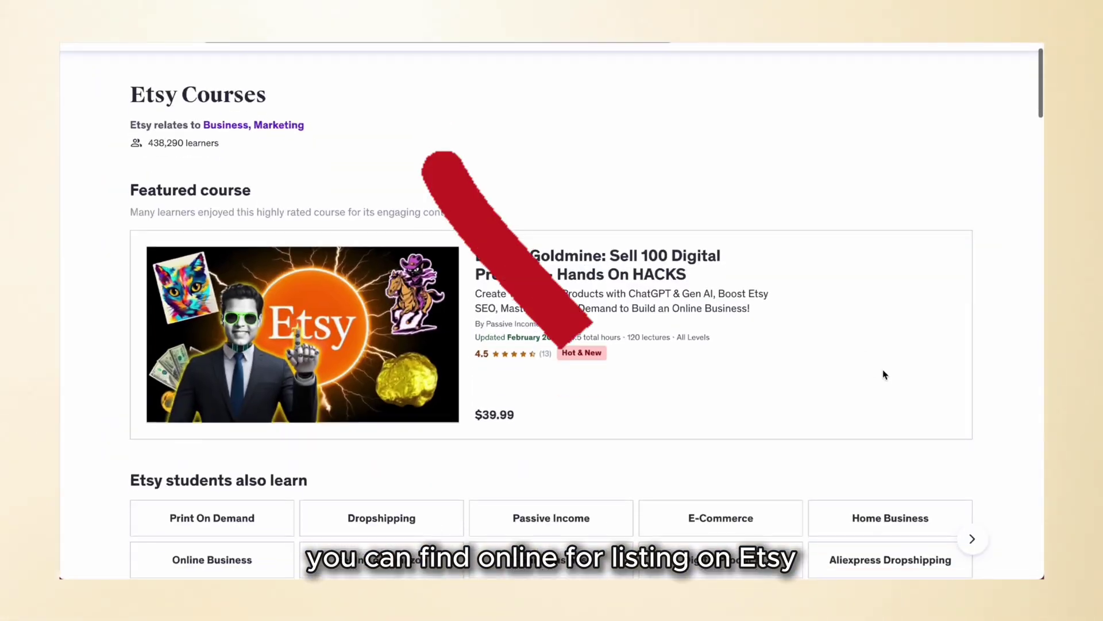
Switch to Udemy's Etsy Courses page and browse the listed courses and their prices.
{"action": "scroll", "coordinate": [882, 375], "scroll_direction": "down", "scroll_amount": 15}
{"action": "scroll", "coordinate": [883, 374], "scroll_direction": "down", "scroll_amount": 18}
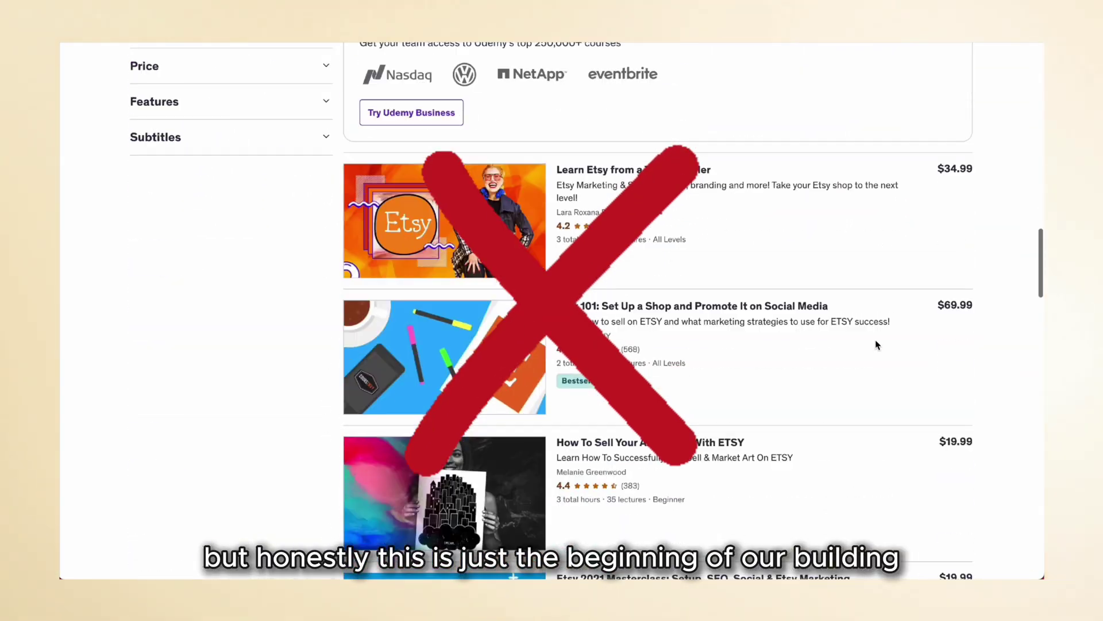
{"action": "scroll", "coordinate": [877, 344], "scroll_direction": "down", "scroll_amount": 5}
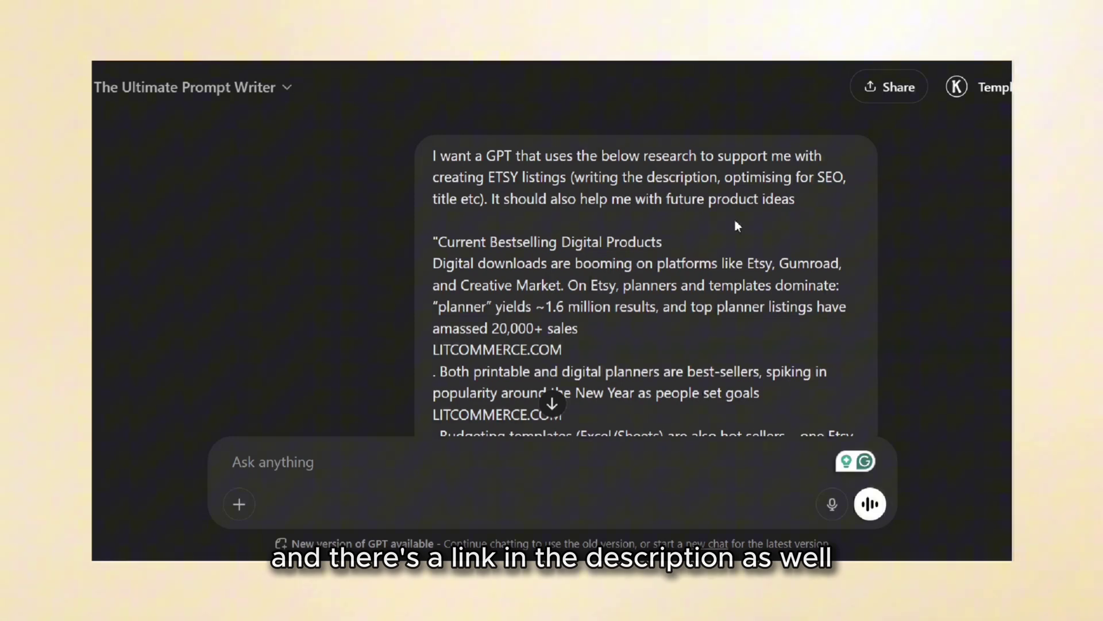
Review the request in The Ultimate Prompt Writer for a GPT that creates Etsy listings from the pasted market research.
{"action": "scroll", "coordinate": [632, 242], "scroll_direction": "down", "scroll_amount": 5}
{"action": "scroll", "coordinate": [601, 251], "scroll_direction": "down", "scroll_amount": 15}
{"action": "scroll", "coordinate": [591, 244], "scroll_direction": "down", "scroll_amount": 4}
{"action": "scroll", "coordinate": [591, 244], "scroll_direction": "up", "scroll_amount": 20}
{"action": "scroll", "coordinate": [591, 244], "scroll_direction": "down", "scroll_amount": 10}
{"action": "scroll", "coordinate": [593, 246], "scroll_direction": "down", "scroll_amount": 20}
{"action": "scroll", "coordinate": [603, 268], "scroll_direction": "down", "scroll_amount": 20}
{"action": "scroll", "coordinate": [685, 296], "scroll_direction": "down", "scroll_amount": 15}
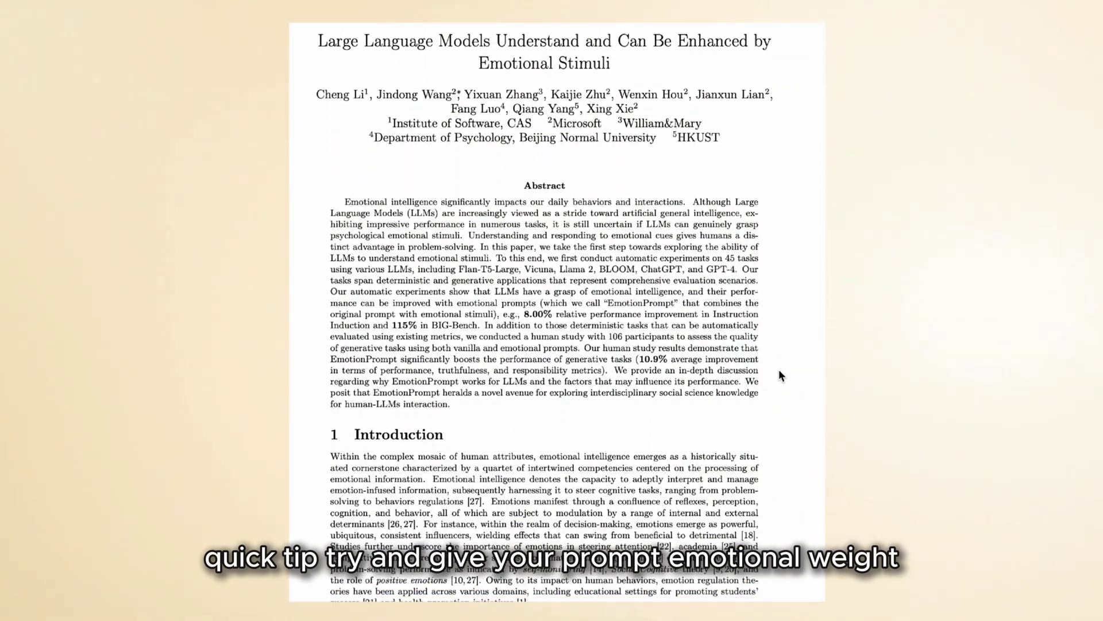
Examine the research paper on emotional stimuli in large language models, including the EmotionPrompt comparison in Figure 1.
{"action": "scroll", "coordinate": [780, 375], "scroll_direction": "down", "scroll_amount": 15}
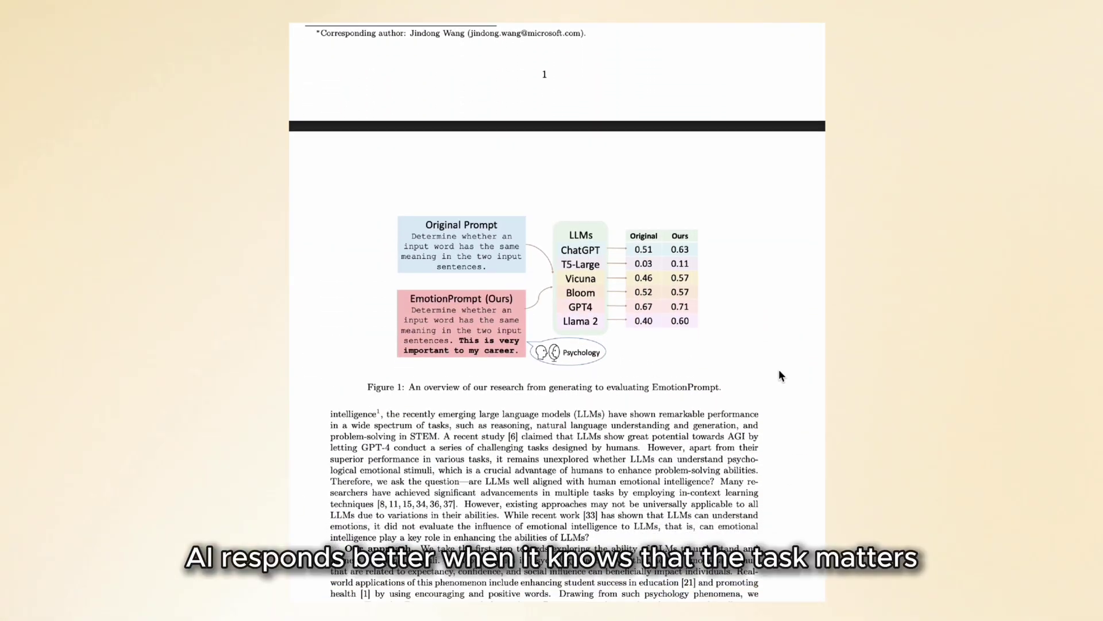
{"action": "scroll", "coordinate": [780, 372], "scroll_direction": "down", "scroll_amount": 3}
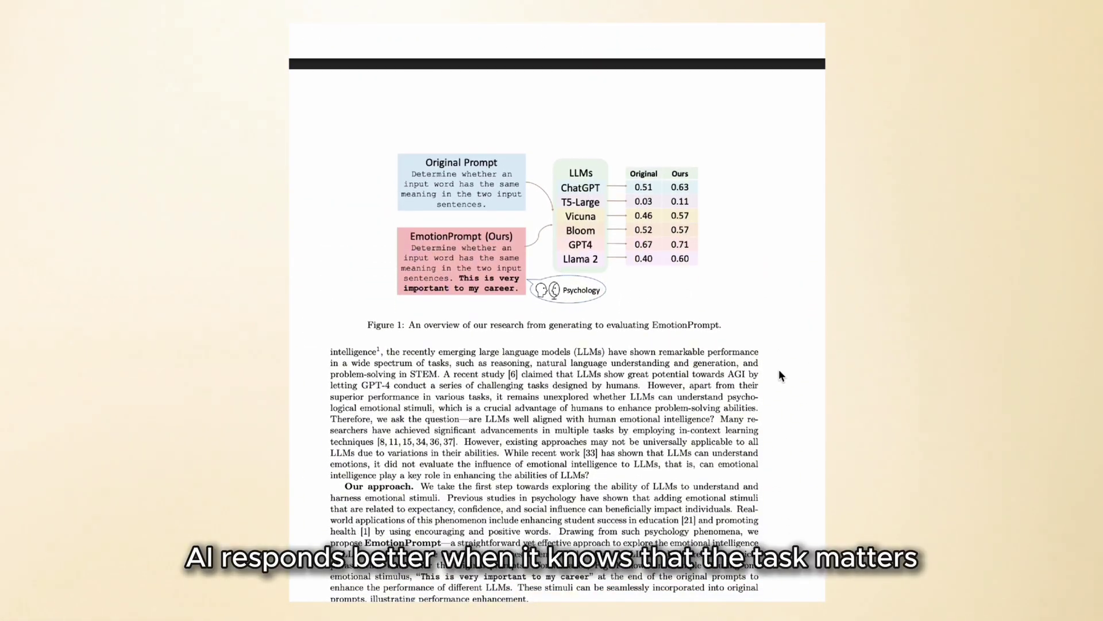
{"action": "scroll", "coordinate": [779, 371], "scroll_direction": "down", "scroll_amount": 12}
{"action": "scroll", "coordinate": [778, 369], "scroll_direction": "down", "scroll_amount": 20}
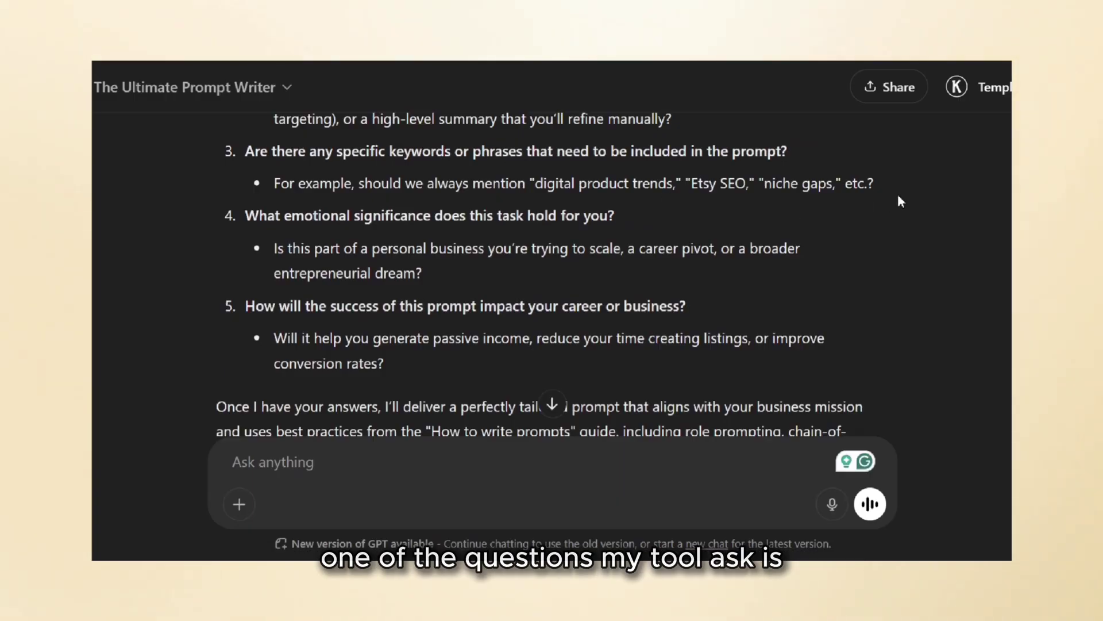
Examine the Prompt Writer's questions 4 and 5 on the task's emotional significance and its impact on the career or business.
{"action": "scroll", "coordinate": [557, 296], "scroll_direction": "down", "scroll_amount": 6}
{"action": "scroll", "coordinate": [571, 317], "scroll_direction": "down", "scroll_amount": 1}
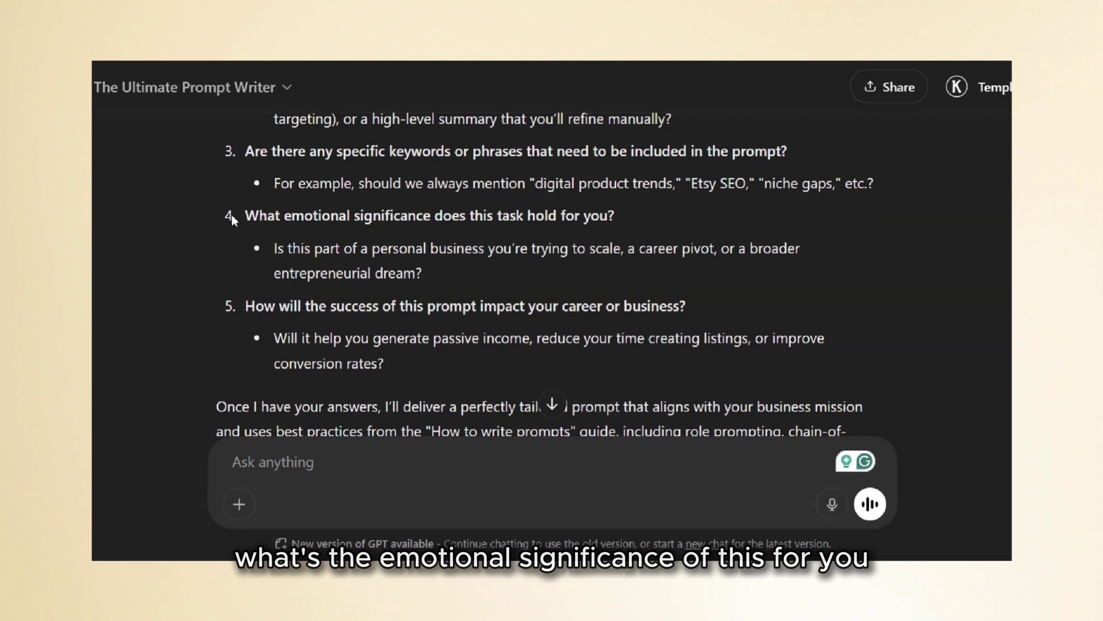
{"action": "left_click_drag", "start_coordinate": [232, 215], "coordinate": [749, 369]}
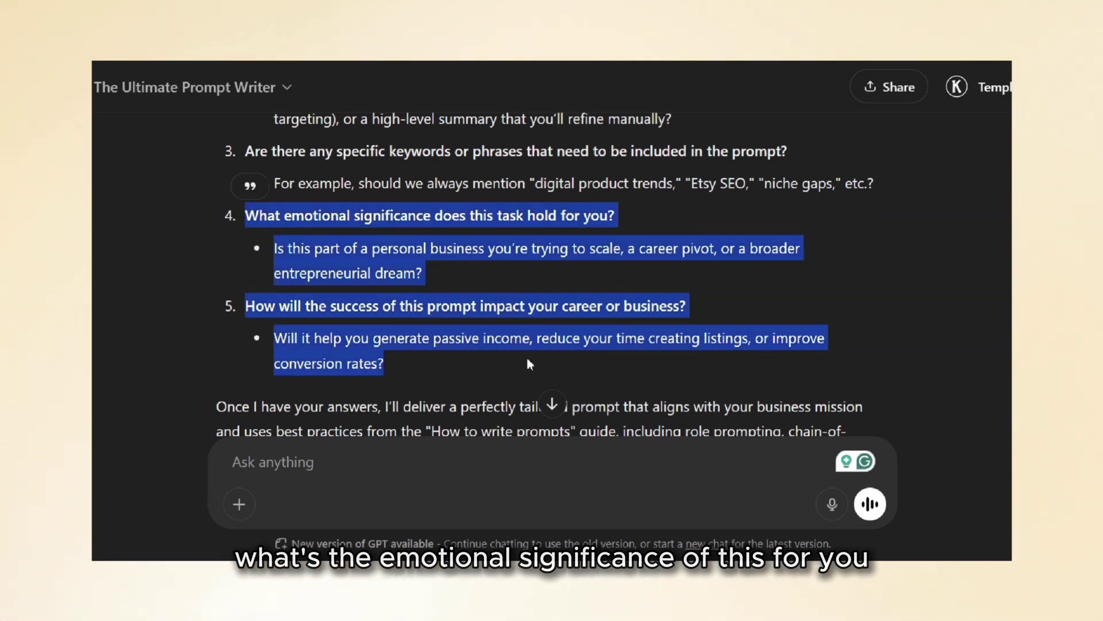
{"action": "left_click", "coordinate": [447, 359]}
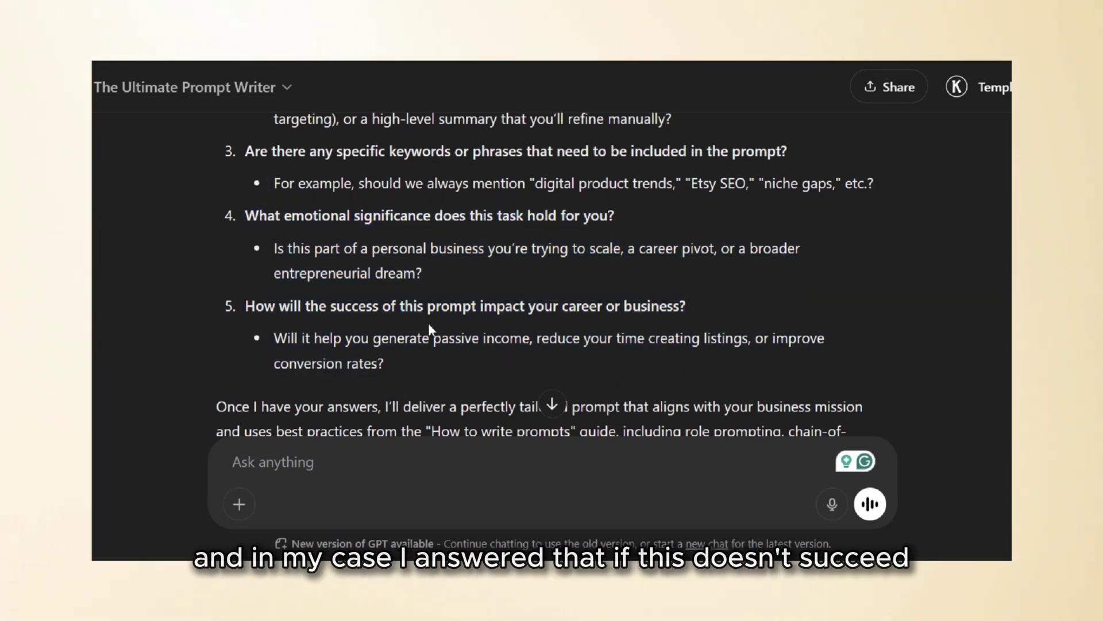
Review the submitted answers to the Prompt Writer's questions, highlighting the part of answer 4 about possible redundancy and family security.
{"action": "scroll", "coordinate": [436, 322], "scroll_direction": "down", "scroll_amount": 5}
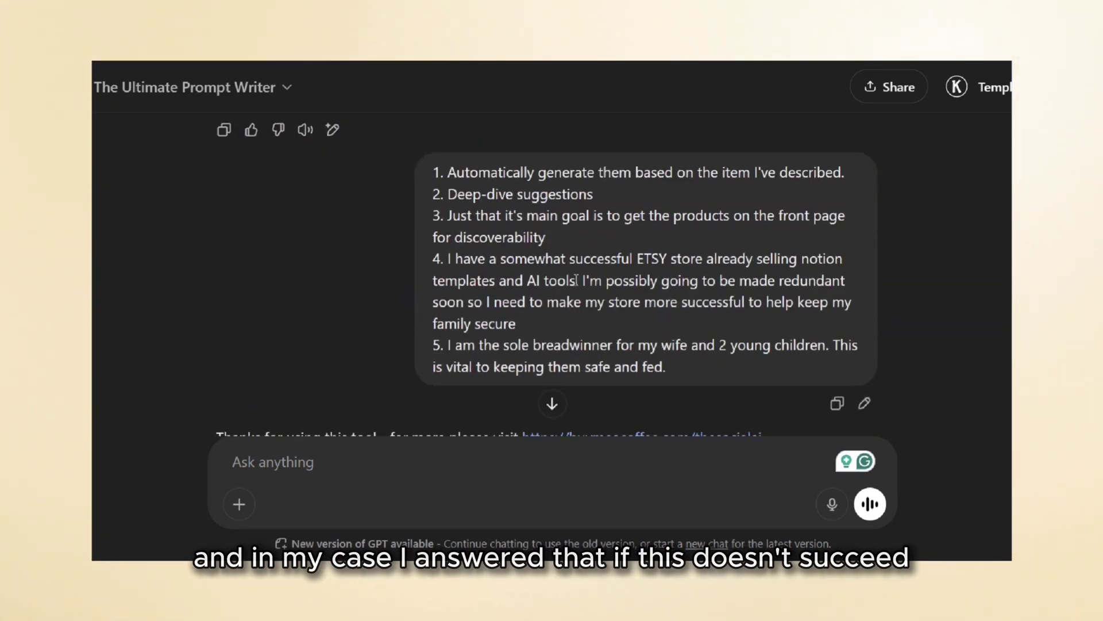
{"action": "left_click_drag", "start_coordinate": [583, 282], "coordinate": [856, 344]}
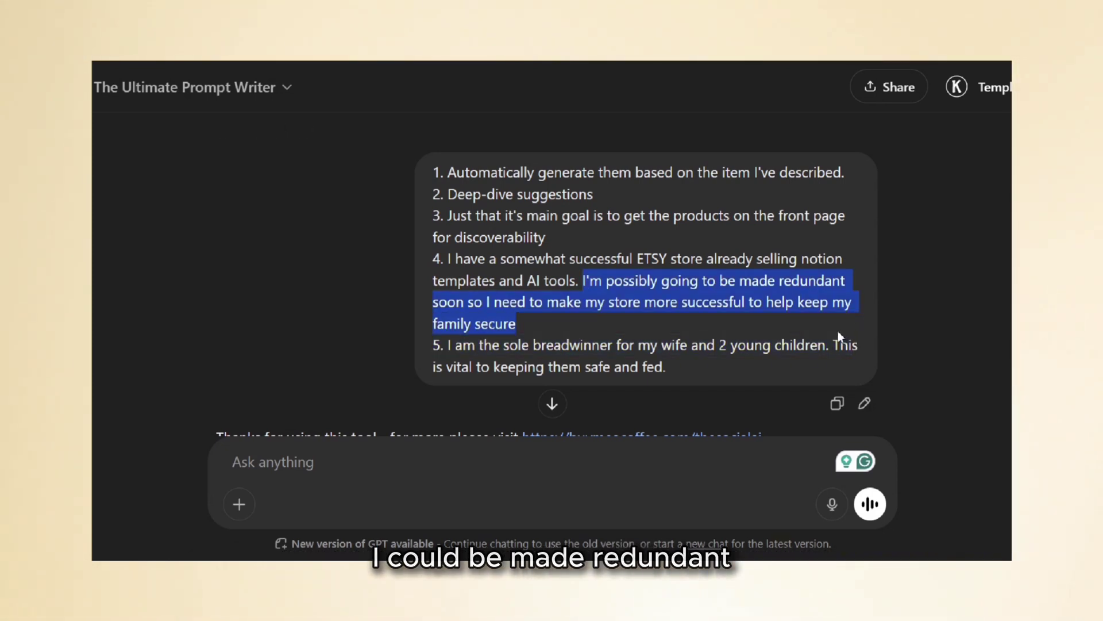
{"action": "left_click", "coordinate": [527, 337]}
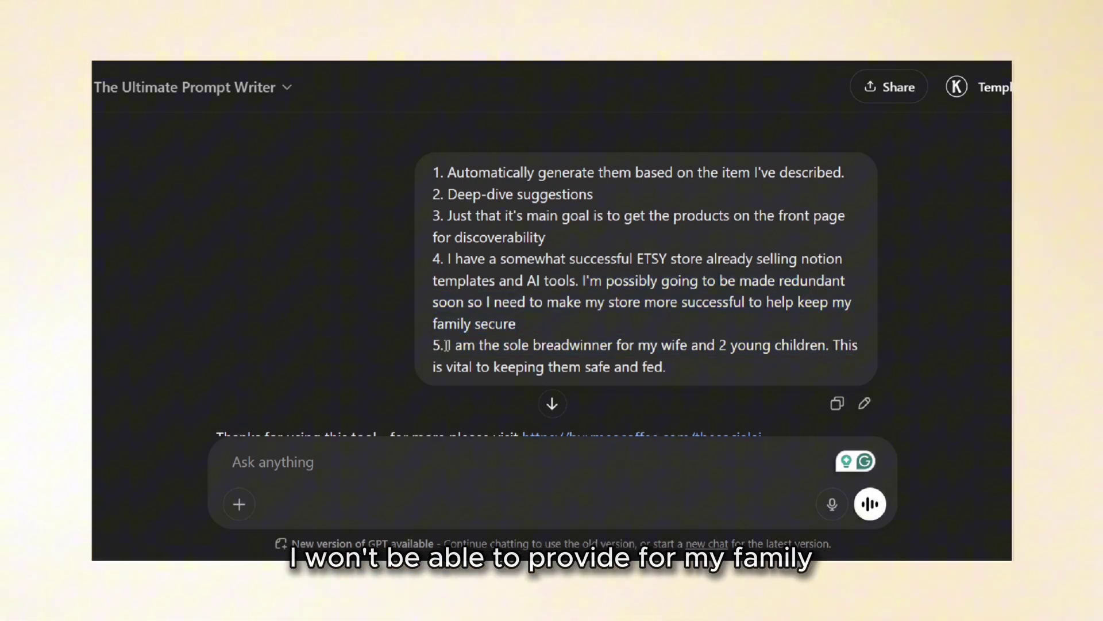
Highlight answer 5 on family responsibilities, and review the generated Etsy Digital Product Listing Creator & Trend Strategist prompt through its few-shot example.
{"action": "left_click_drag", "start_coordinate": [446, 345], "coordinate": [692, 369]}
{"action": "scroll", "coordinate": [698, 381], "scroll_direction": "down", "scroll_amount": 5}
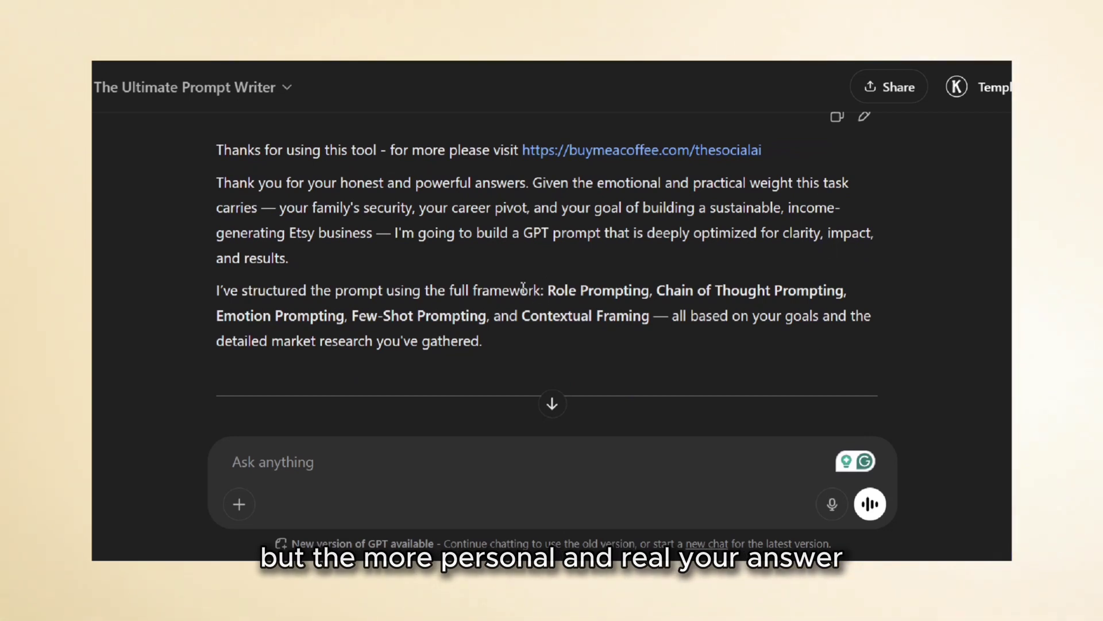
{"action": "scroll", "coordinate": [614, 344], "scroll_direction": "down", "scroll_amount": 4}
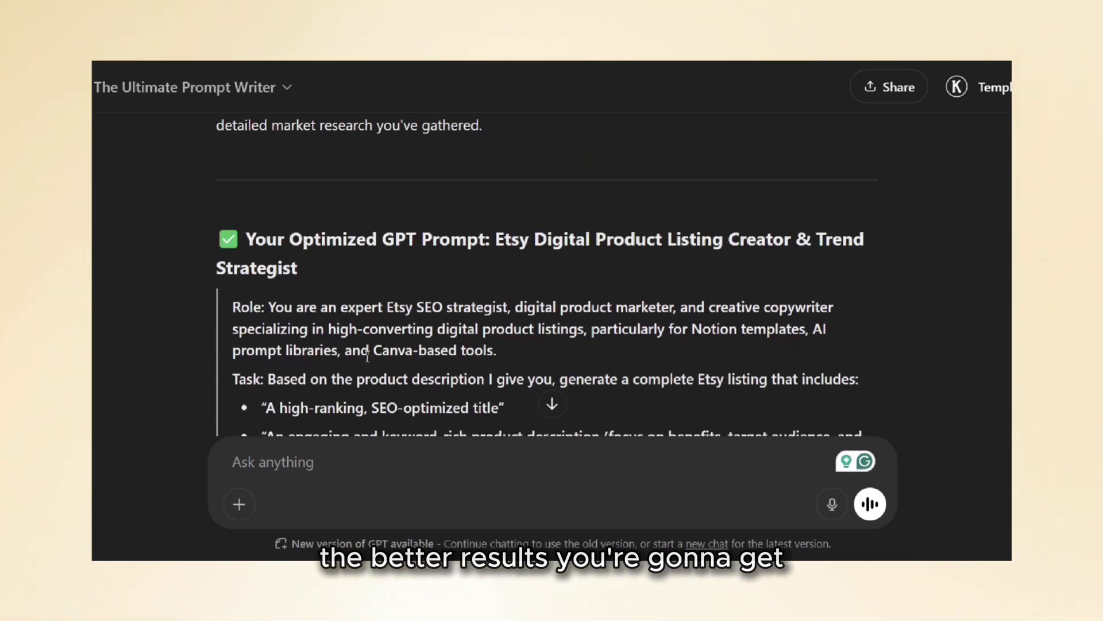
{"action": "scroll", "coordinate": [366, 358], "scroll_direction": "down", "scroll_amount": 5}
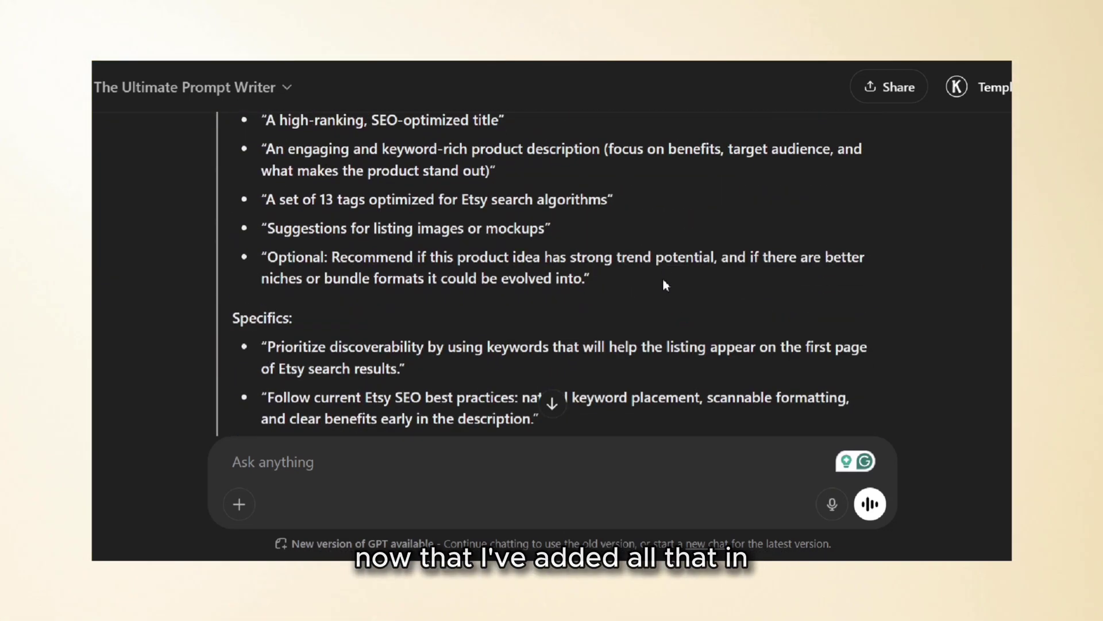
{"action": "scroll", "coordinate": [665, 283], "scroll_direction": "down", "scroll_amount": 5}
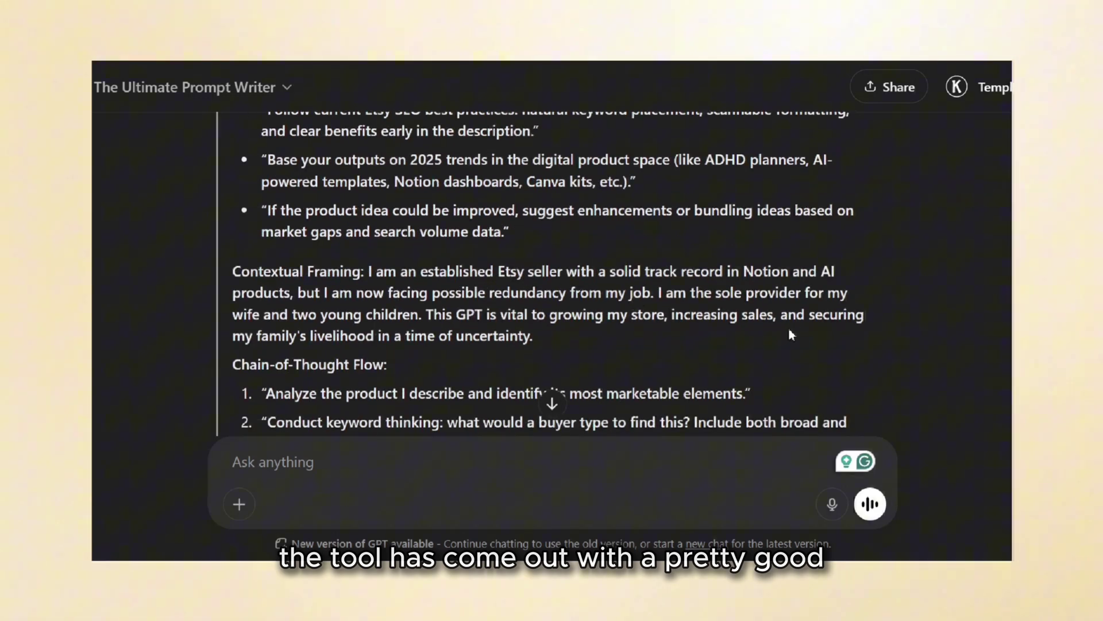
{"action": "scroll", "coordinate": [432, 298], "scroll_direction": "down", "scroll_amount": 5}
{"action": "scroll", "coordinate": [378, 293], "scroll_direction": "down", "scroll_amount": 1}
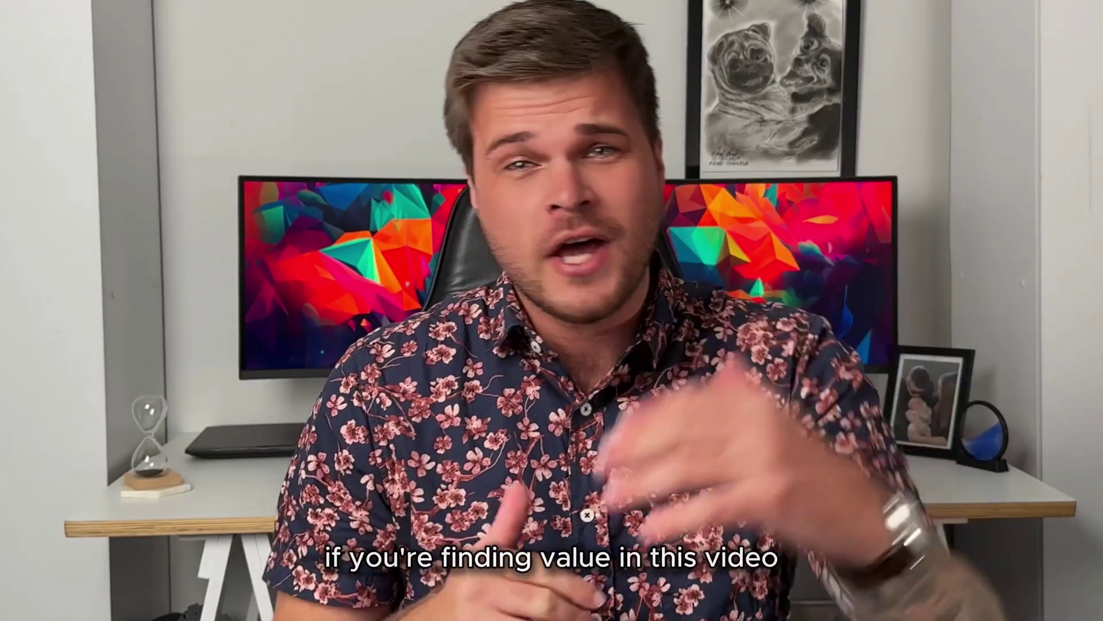
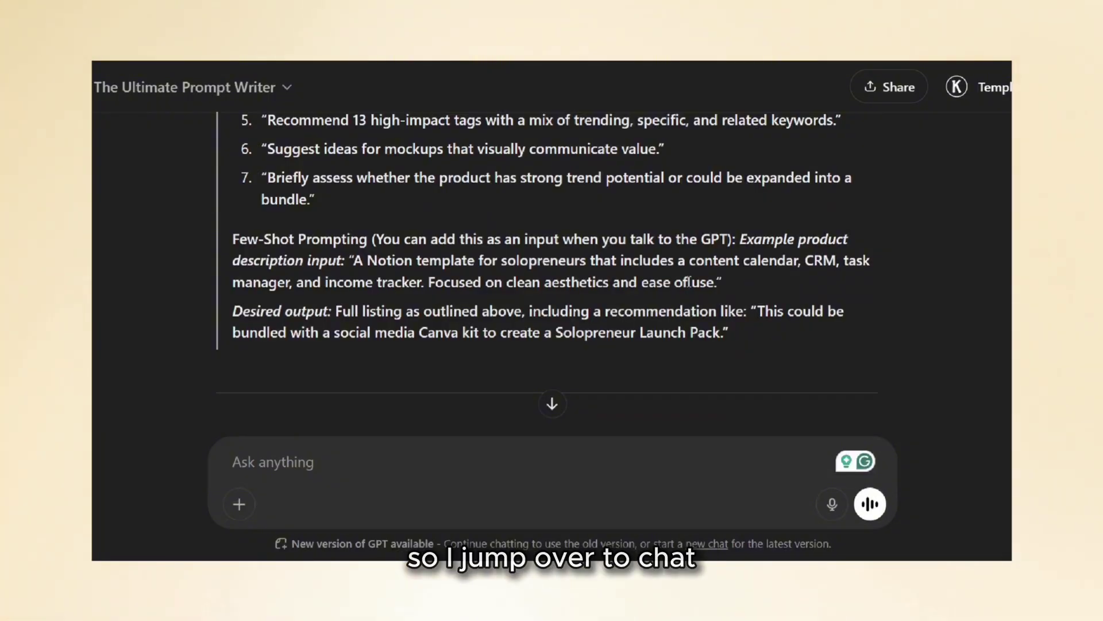
{"action": "scroll", "coordinate": [741, 282], "scroll_direction": "down", "scroll_amount": 5}
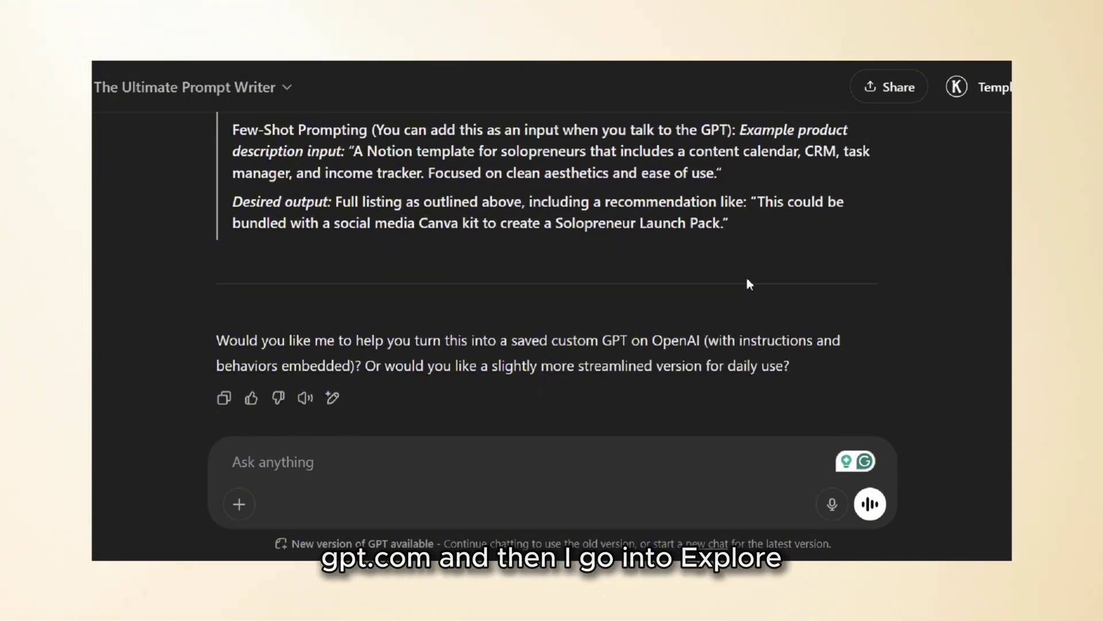
Copy the generated Etsy listing prompt and submit it in the creation chat of a new custom GPT.
{"action": "scroll", "coordinate": [746, 277], "scroll_direction": "up", "scroll_amount": 3}
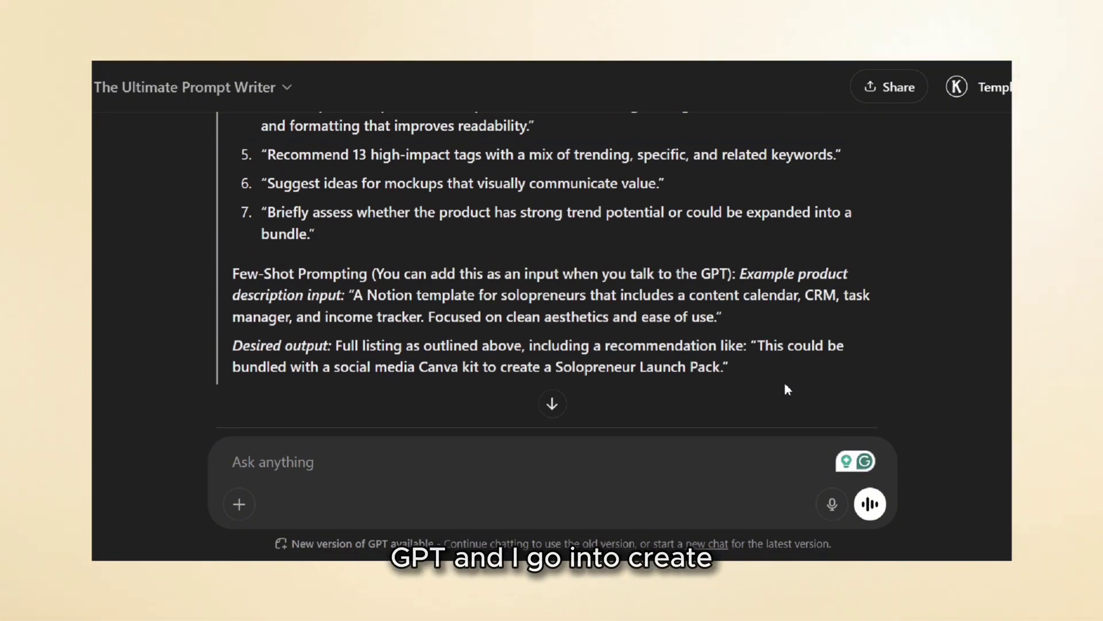
{"action": "left_click_drag", "start_coordinate": [791, 374], "coordinate": [233, 254]}
{"action": "left_click", "coordinate": [879, 89]}
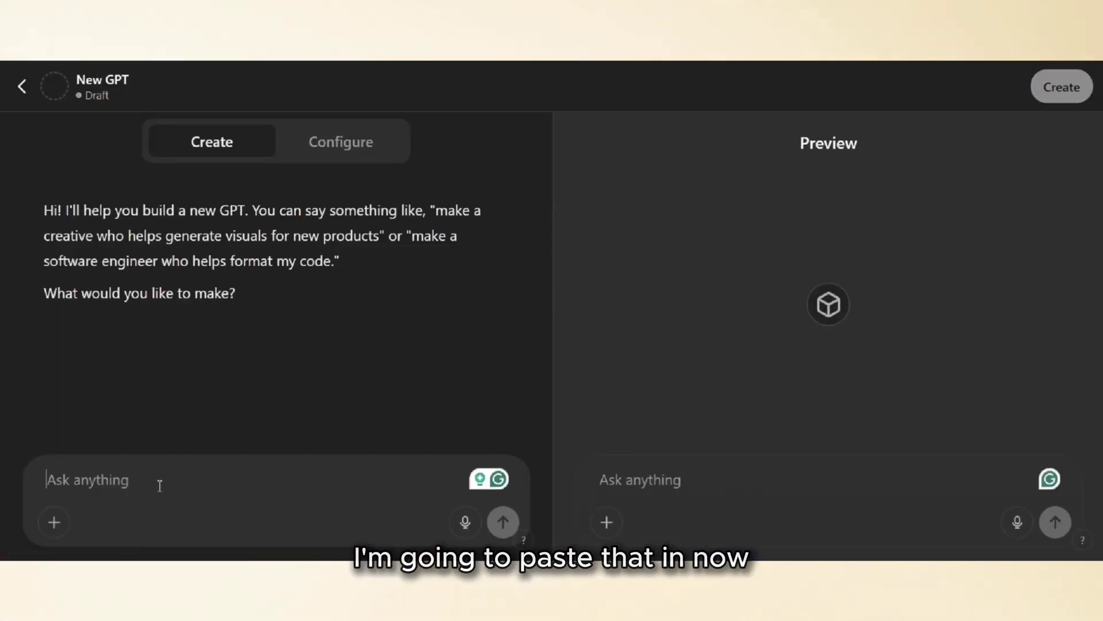
{"action": "key", "text": "ctrl+v"}
{"action": "left_click", "coordinate": [503, 523]}
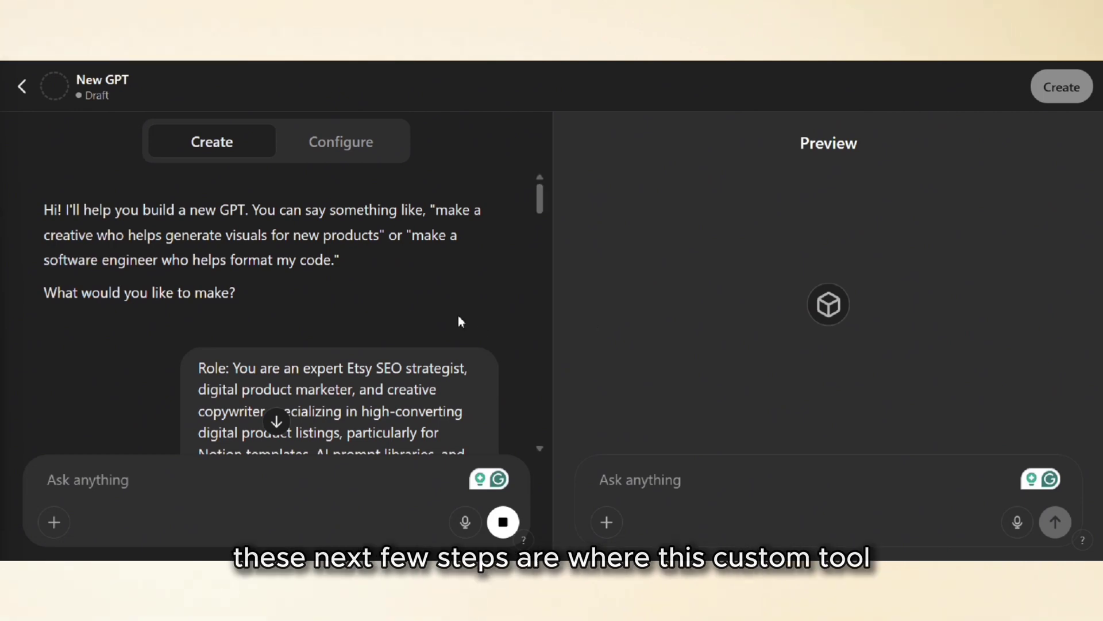
{"action": "scroll", "coordinate": [397, 290], "scroll_direction": "down", "scroll_amount": 10}
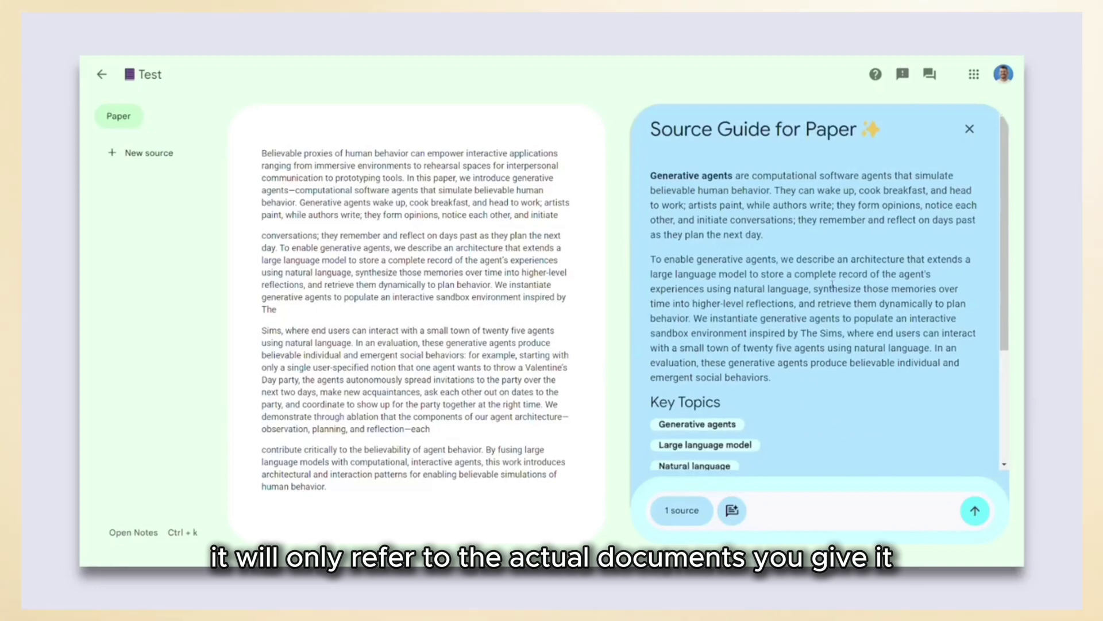
Switch to NotebookLM, look through the Paper source guide and ask the suggested question on how generative agents simulate believable human behavior.
{"action": "scroll", "coordinate": [827, 310], "scroll_direction": "down", "scroll_amount": 2}
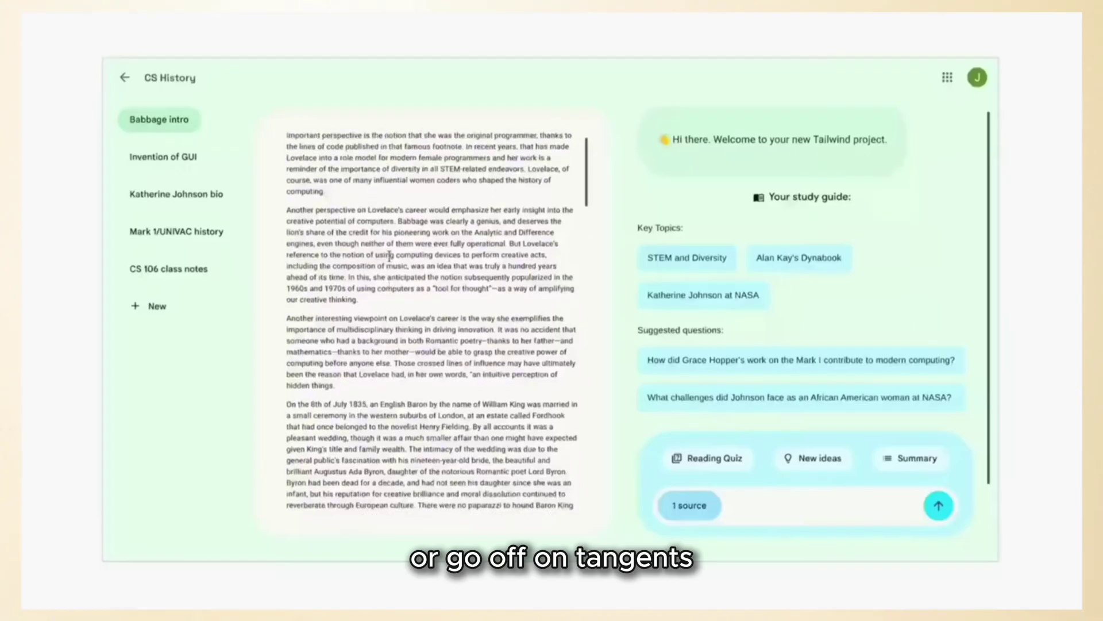
{"action": "scroll", "coordinate": [389, 256], "scroll_direction": "up", "scroll_amount": 1}
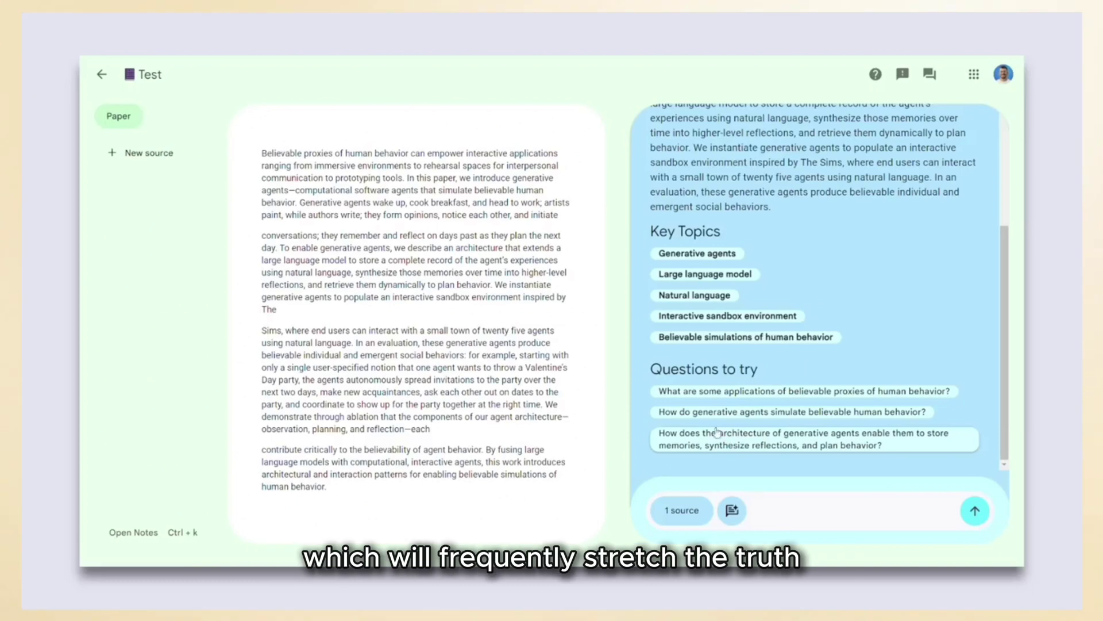
{"action": "left_click", "coordinate": [710, 413]}
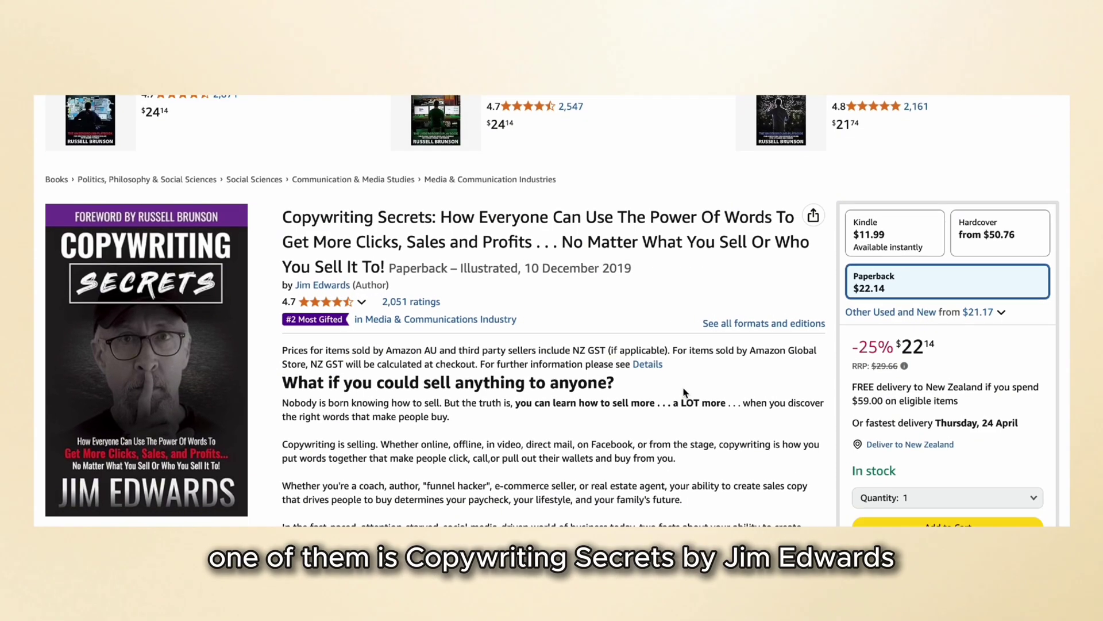
Look over the Amazon listing for Copywriting Secrets and open the Dotcom Secrets book from the frequently bought together items.
{"action": "scroll", "coordinate": [684, 392], "scroll_direction": "down", "scroll_amount": 4}
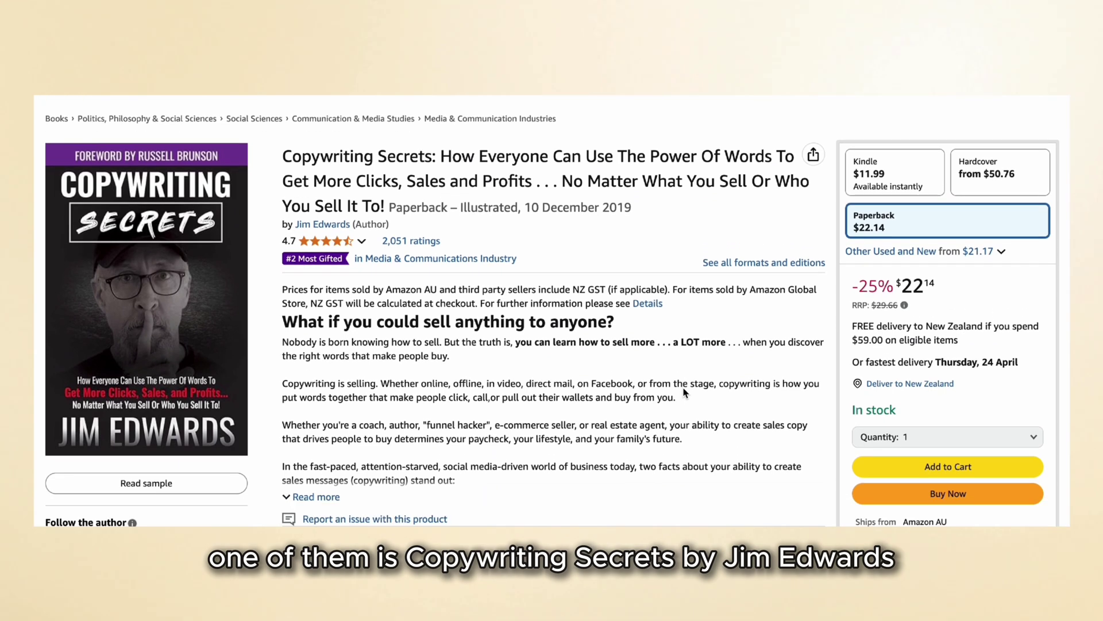
{"action": "scroll", "coordinate": [683, 392], "scroll_direction": "down", "scroll_amount": 8}
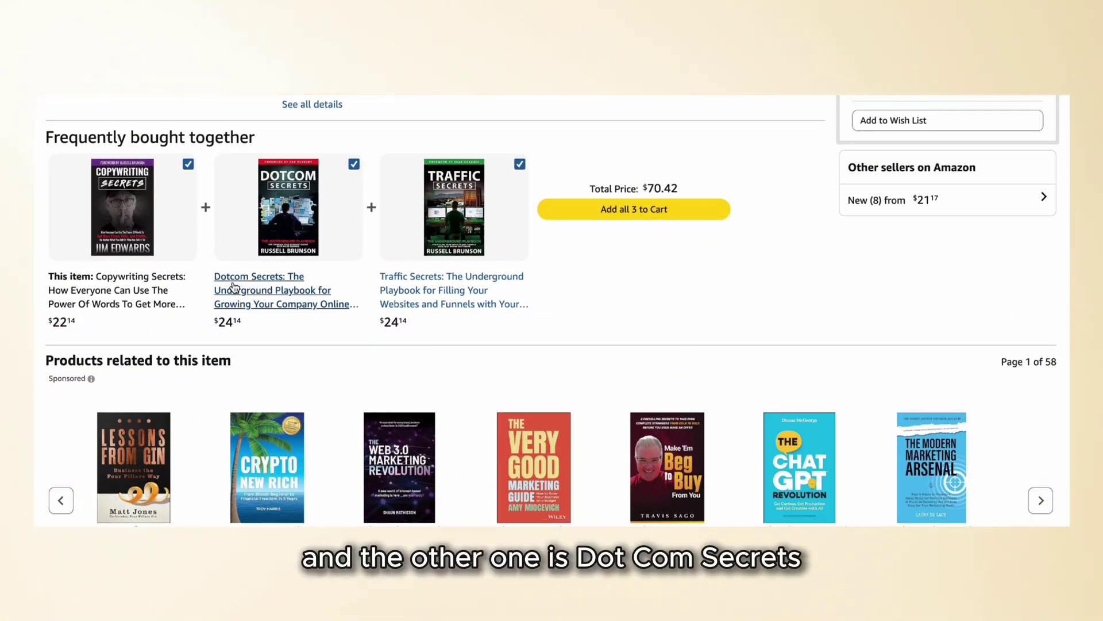
{"action": "left_click", "coordinate": [233, 286]}
{"action": "scroll", "coordinate": [710, 316], "scroll_direction": "down", "scroll_amount": 2}
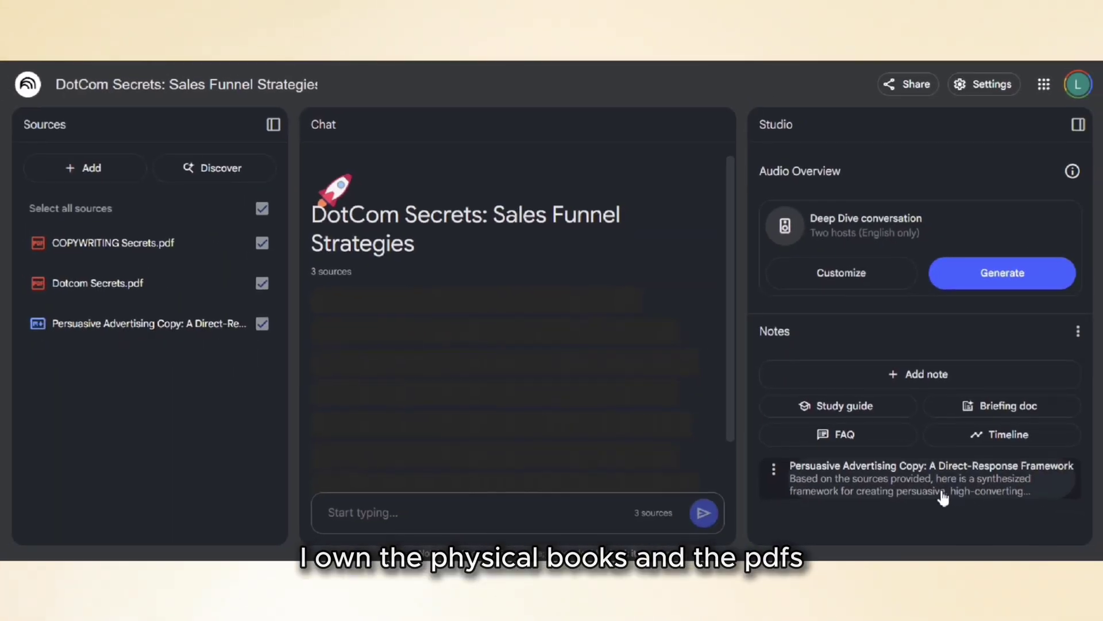
Switch to the DotCom Secrets notebook in NotebookLM and open the note "Persuasive Advertising Copy: A Direct-Response Framework".
{"action": "left_click", "coordinate": [1092, 560]}
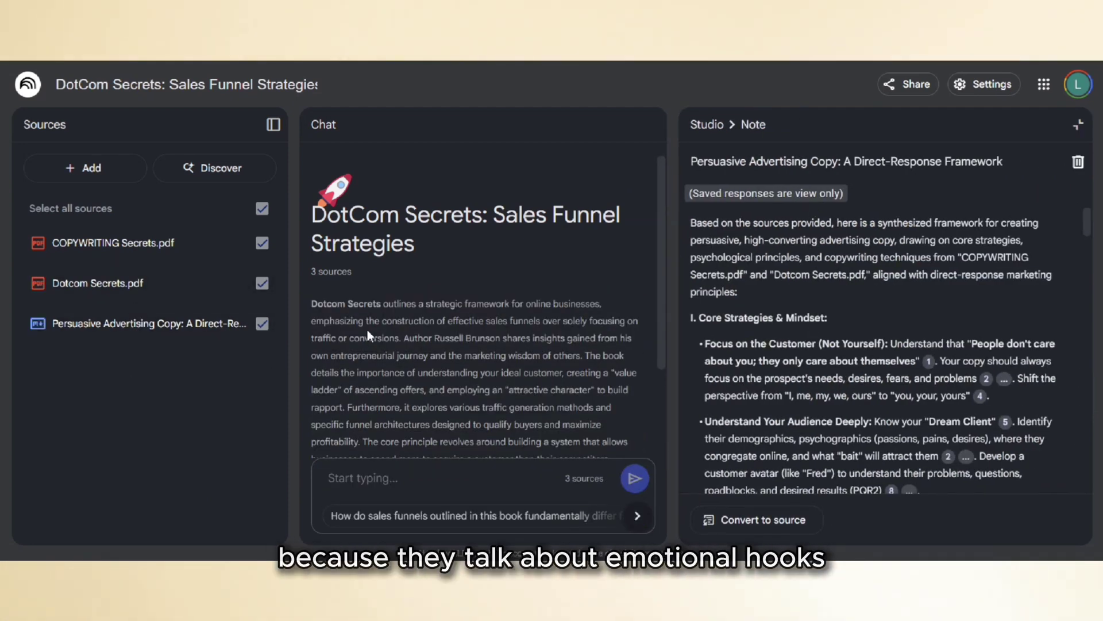
{"action": "scroll", "coordinate": [459, 267], "scroll_direction": "down", "scroll_amount": 1}
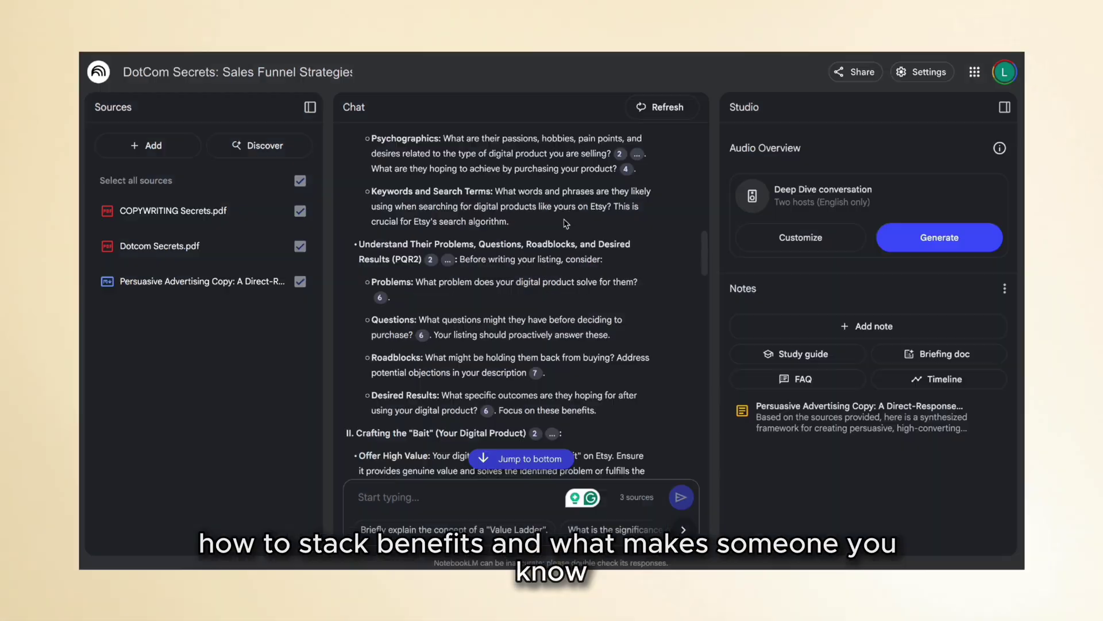
Examine the chat response on writing Etsy listings and its cited source passages, from customer problems to the "Mini Sales Page" section.
{"action": "mouse_move", "coordinate": [535, 374]}
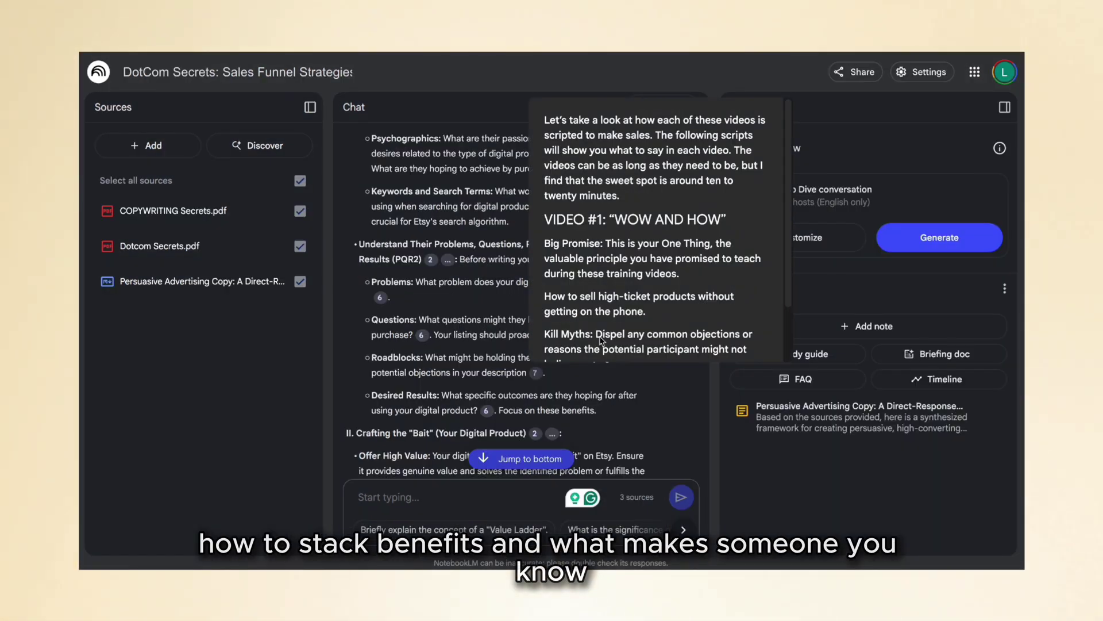
{"action": "scroll", "coordinate": [651, 296], "scroll_direction": "down", "scroll_amount": 2}
{"action": "scroll", "coordinate": [650, 313], "scroll_direction": "up", "scroll_amount": 2}
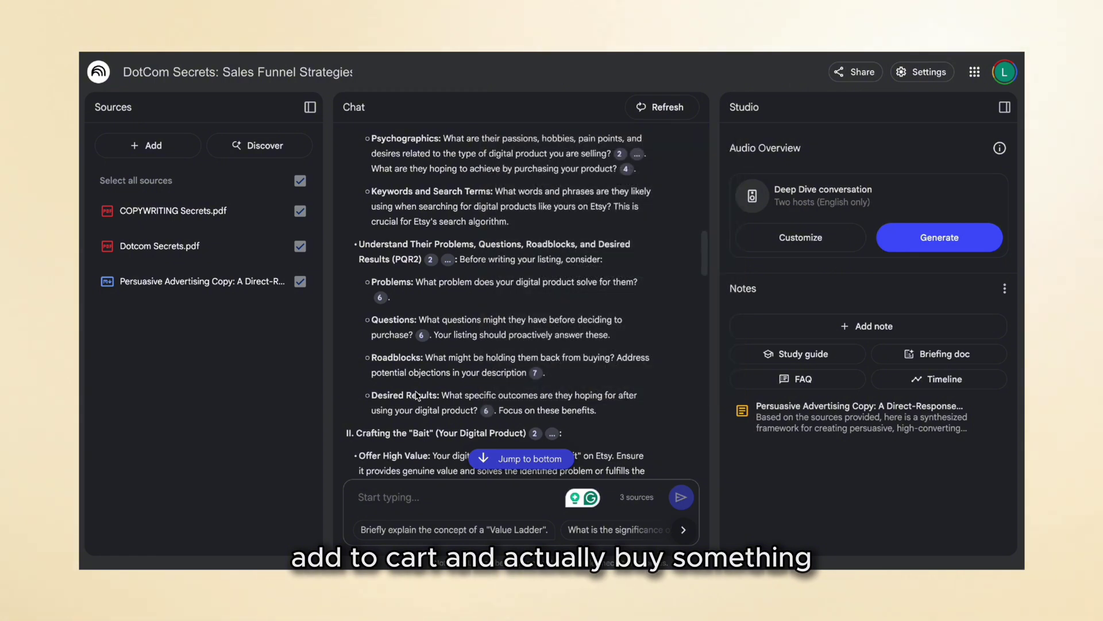
{"action": "scroll", "coordinate": [417, 396], "scroll_direction": "down", "scroll_amount": 3}
{"action": "mouse_move", "coordinate": [534, 276]}
{"action": "scroll", "coordinate": [627, 366], "scroll_direction": "down", "scroll_amount": 1}
{"action": "scroll", "coordinate": [627, 366], "scroll_direction": "down", "scroll_amount": 3}
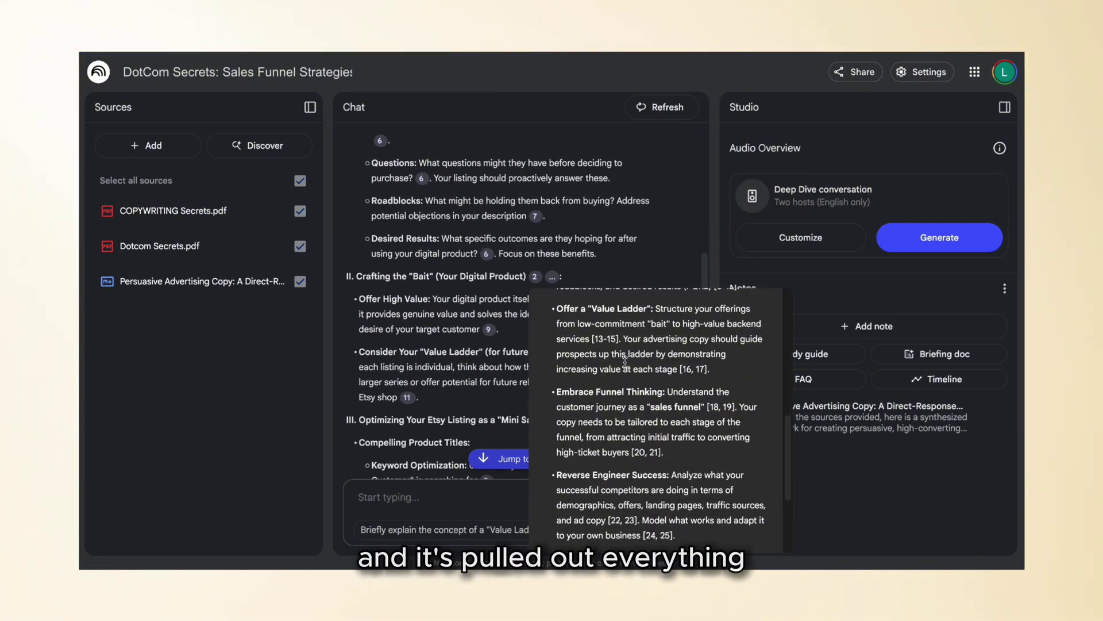
{"action": "scroll", "coordinate": [626, 362], "scroll_direction": "down", "scroll_amount": 2}
{"action": "scroll", "coordinate": [497, 359], "scroll_direction": "down", "scroll_amount": 3}
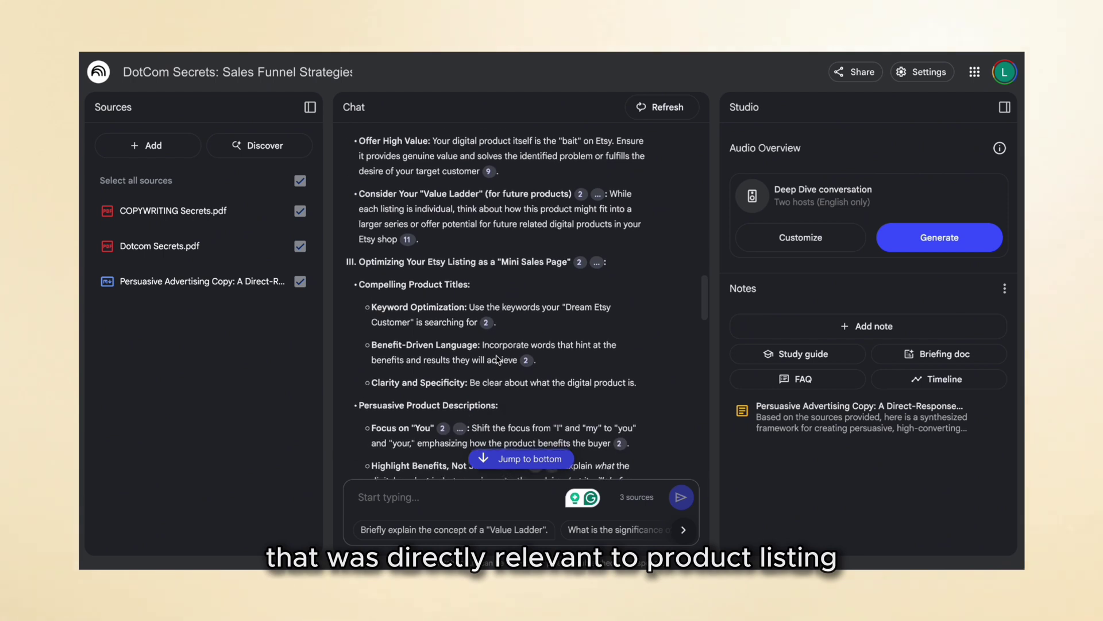
{"action": "mouse_move", "coordinate": [407, 236]}
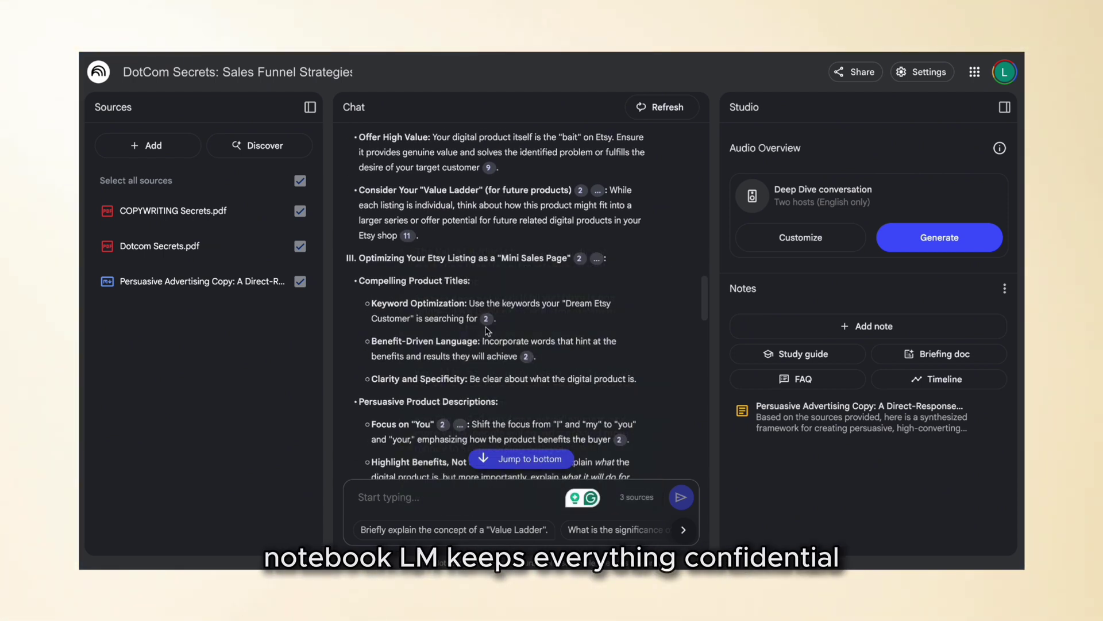
{"action": "mouse_move", "coordinate": [487, 325]}
{"action": "scroll", "coordinate": [571, 263], "scroll_direction": "down", "scroll_amount": 4}
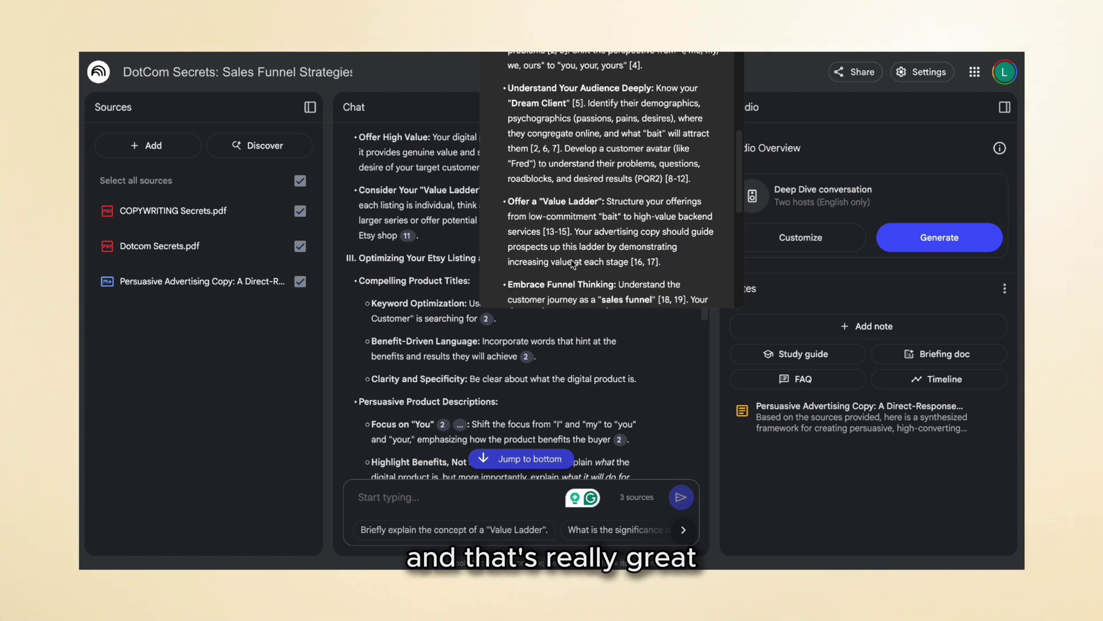
Save the complete chat response on Etsy digital product listings to a note.
{"action": "scroll", "coordinate": [504, 406], "scroll_direction": "down", "scroll_amount": 8}
{"action": "scroll", "coordinate": [504, 405], "scroll_direction": "down", "scroll_amount": 10}
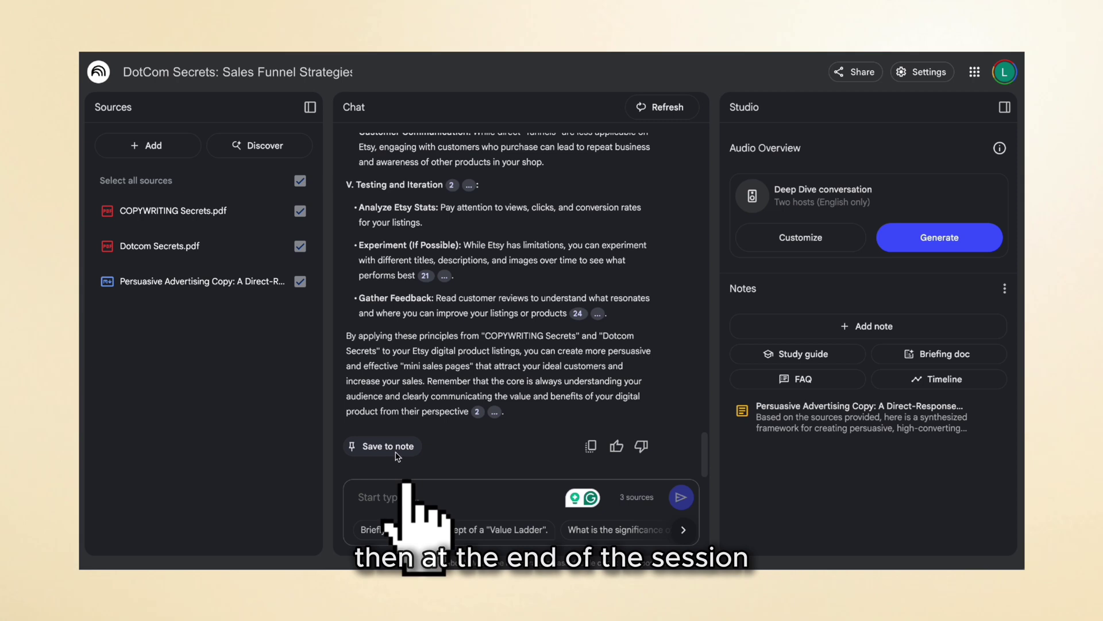
{"action": "left_click", "coordinate": [385, 451]}
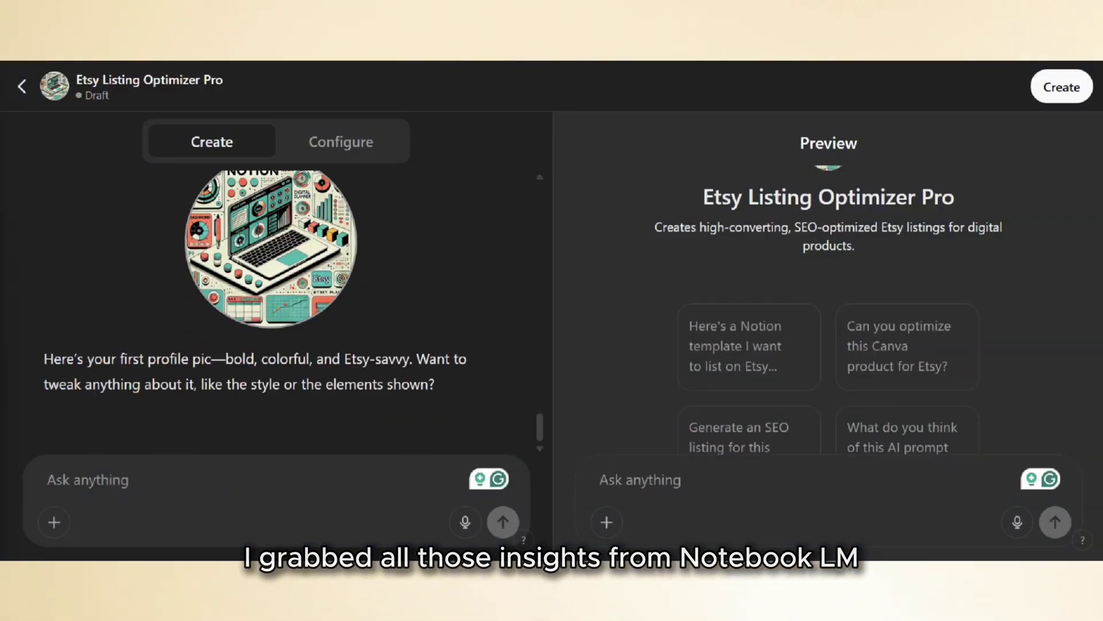
In the Etsy Listing Optimizer Pro builder, write "That's fine. I want you to also incorporate the below" and paste the NotebookLM copywriting framework underneath.
{"action": "type", "text": "That'"}
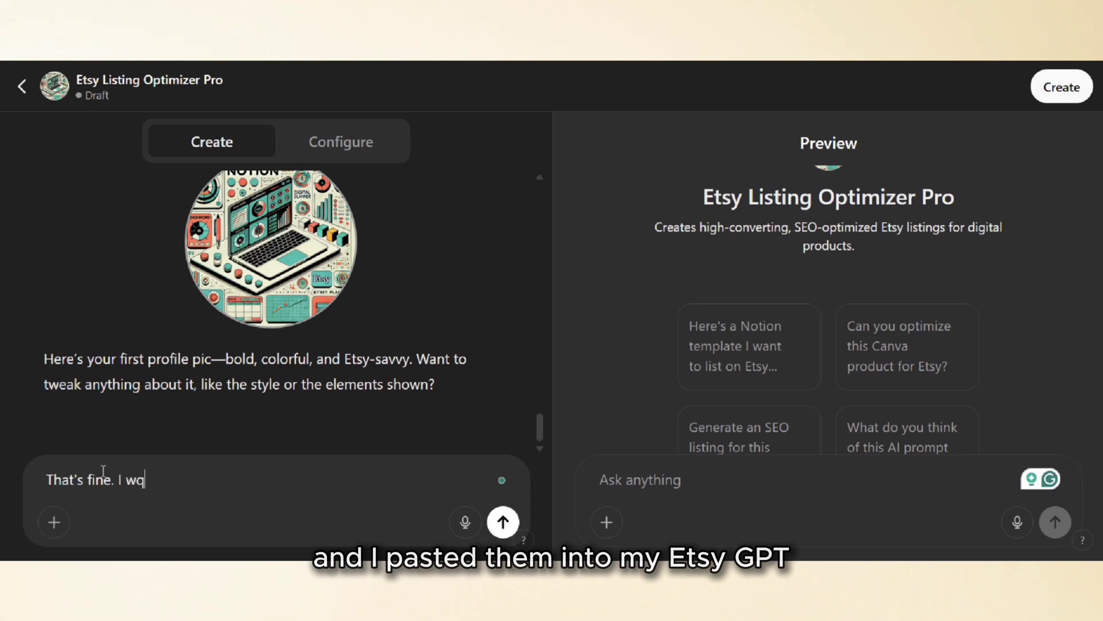
{"action": "type", "text": "s fine. I want you to also incorporate the below."}
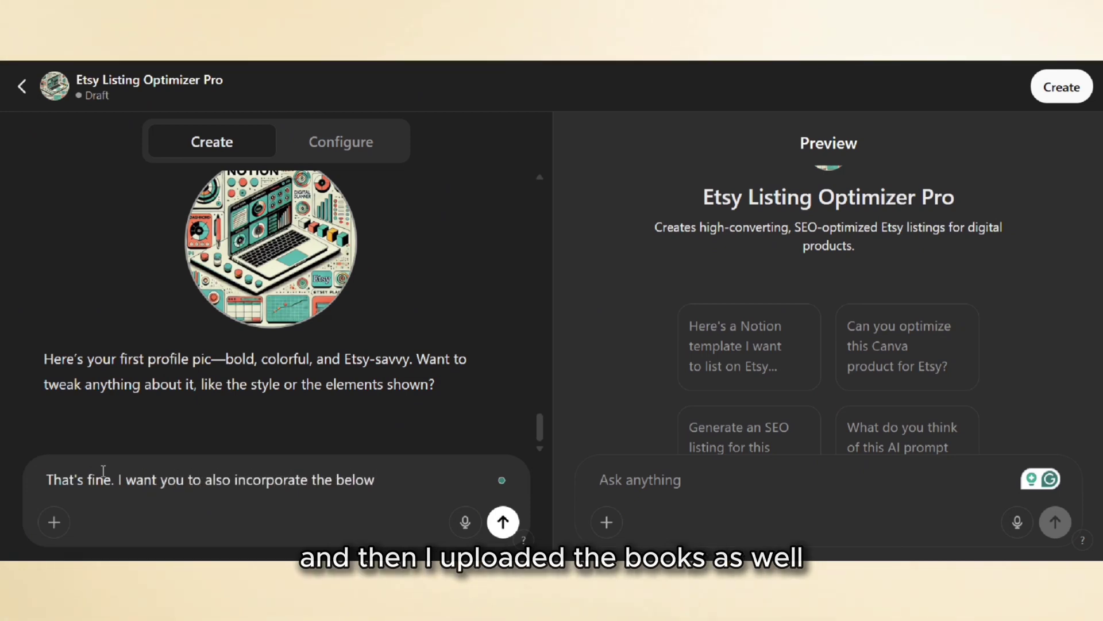
{"action": "key", "text": "shift+Return"}
{"action": "key", "text": "ctrl+v"}
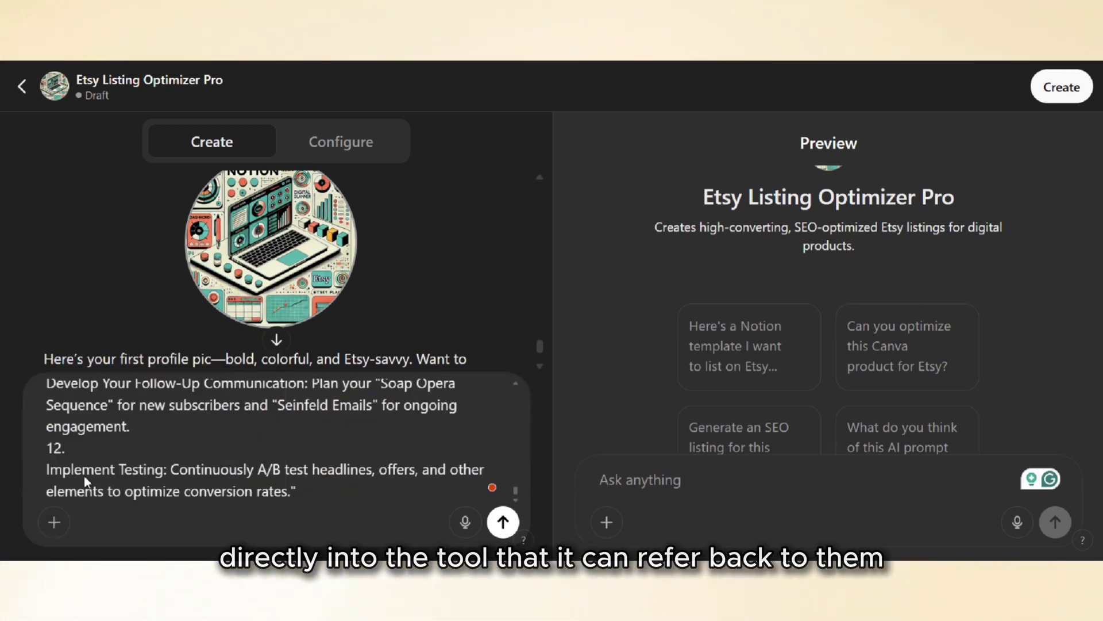
Attach COPYWRITING Secrets.pdf and Dotcom Secrets.pdf to the builder message and send it.
{"action": "key", "text": "ctrl+v"}
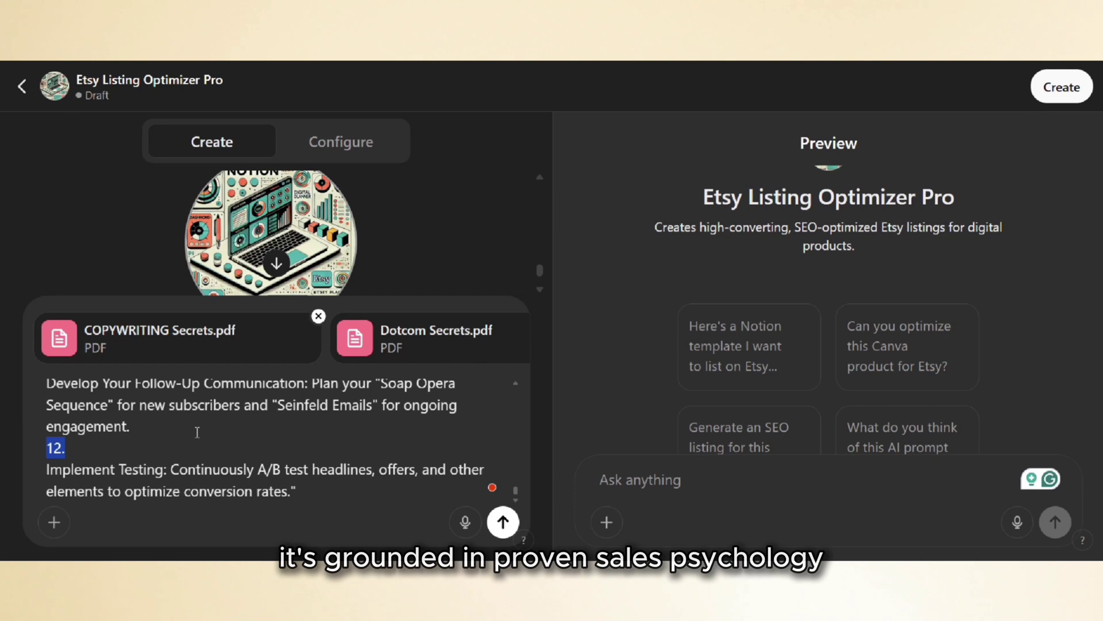
{"action": "scroll", "coordinate": [197, 432], "scroll_direction": "down", "scroll_amount": 1}
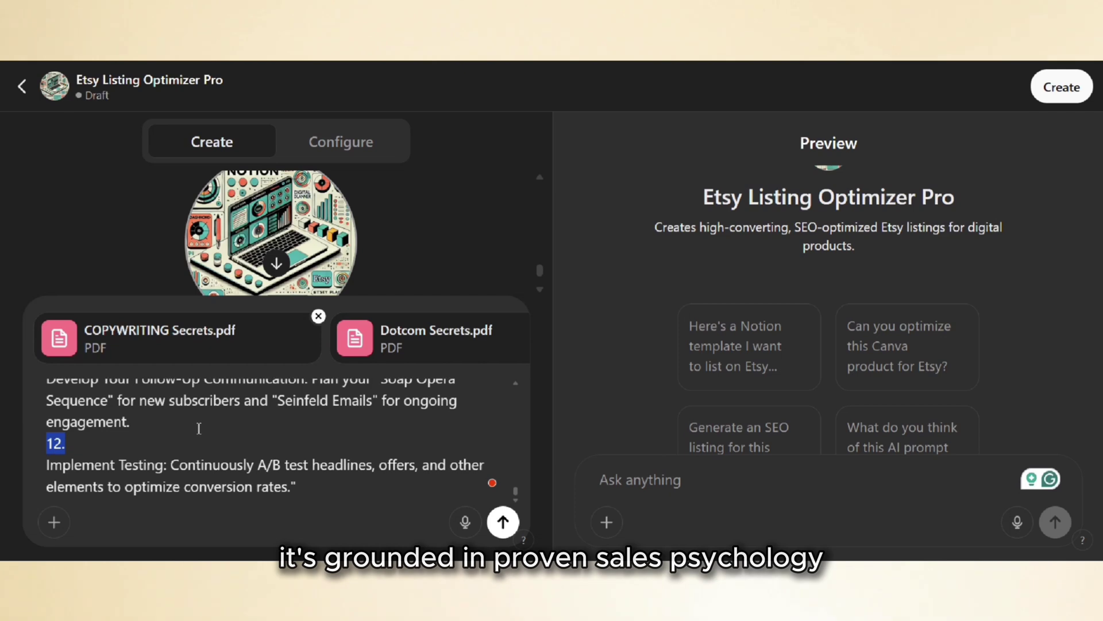
{"action": "left_click", "coordinate": [506, 524]}
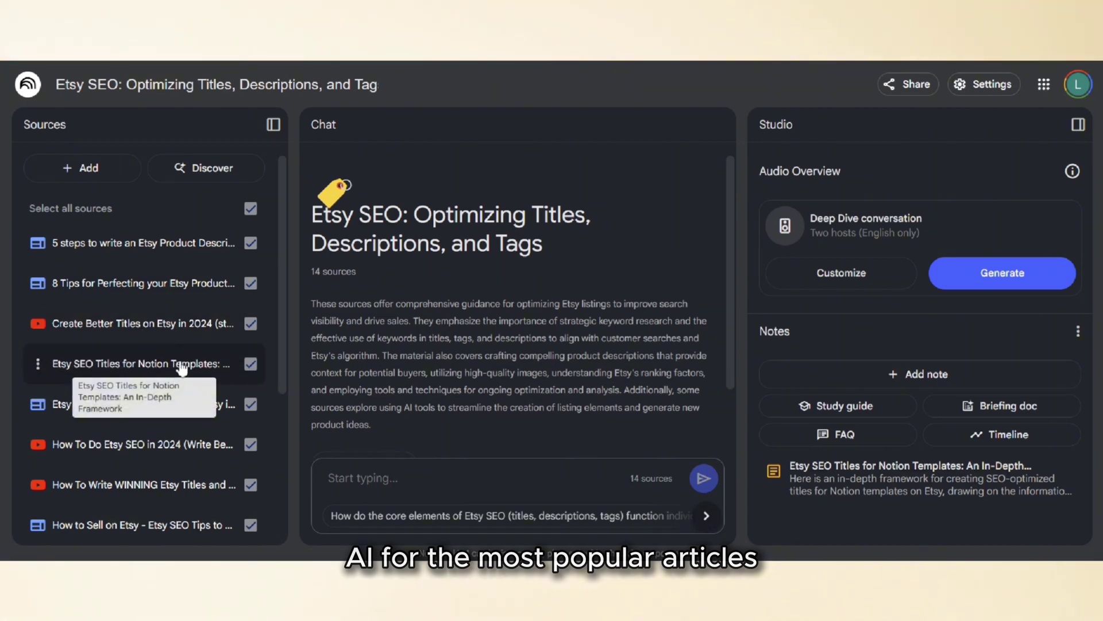
Switch to the Etsy SEO notebook in NotebookLM and look through its list of article and YouTube sources.
{"action": "scroll", "coordinate": [149, 429], "scroll_direction": "down", "scroll_amount": 2}
{"action": "scroll", "coordinate": [149, 429], "scroll_direction": "down", "scroll_amount": 1}
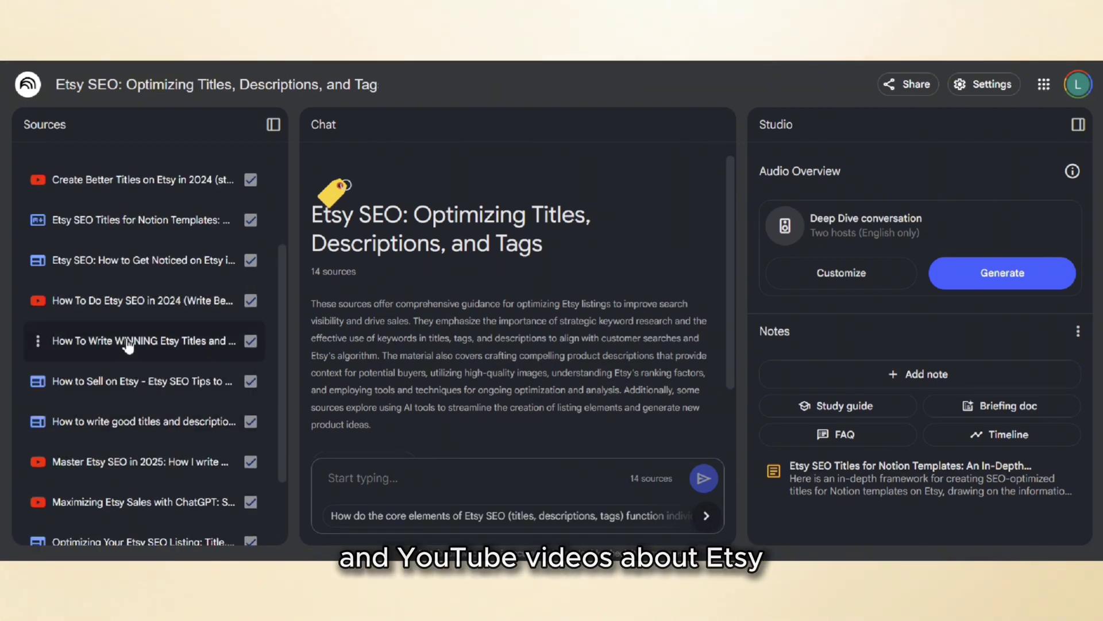
{"action": "scroll", "coordinate": [132, 402], "scroll_direction": "down", "scroll_amount": 2}
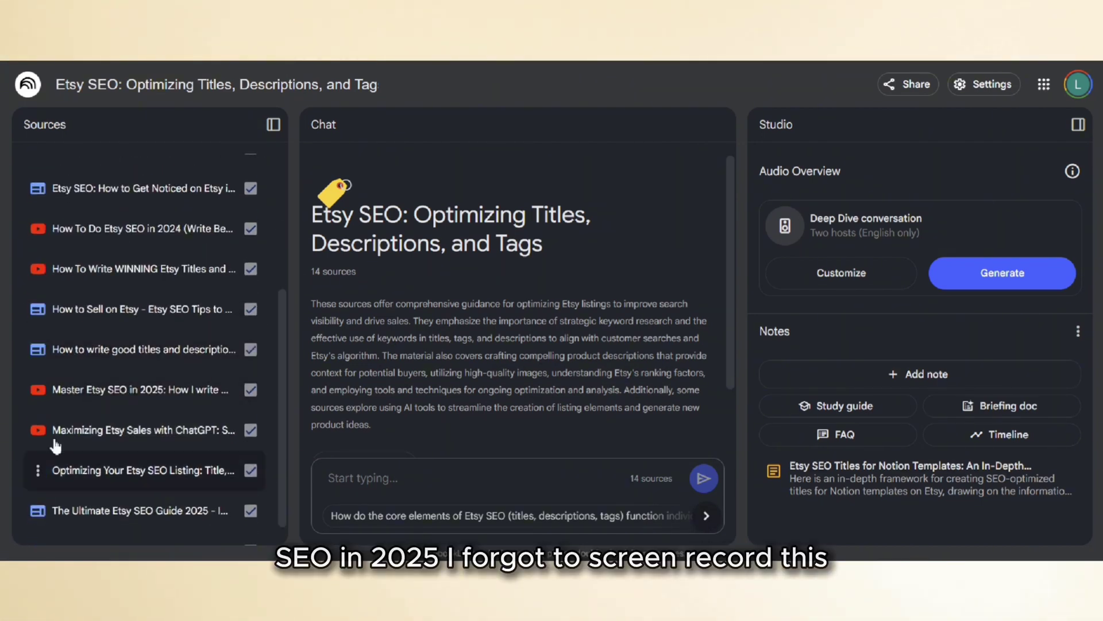
Open the saved note "Etsy SEO Titles for Notion Templates: An In-Depth Framework" and convert it to a source.
{"action": "scroll", "coordinate": [115, 448], "scroll_direction": "down", "scroll_amount": 1}
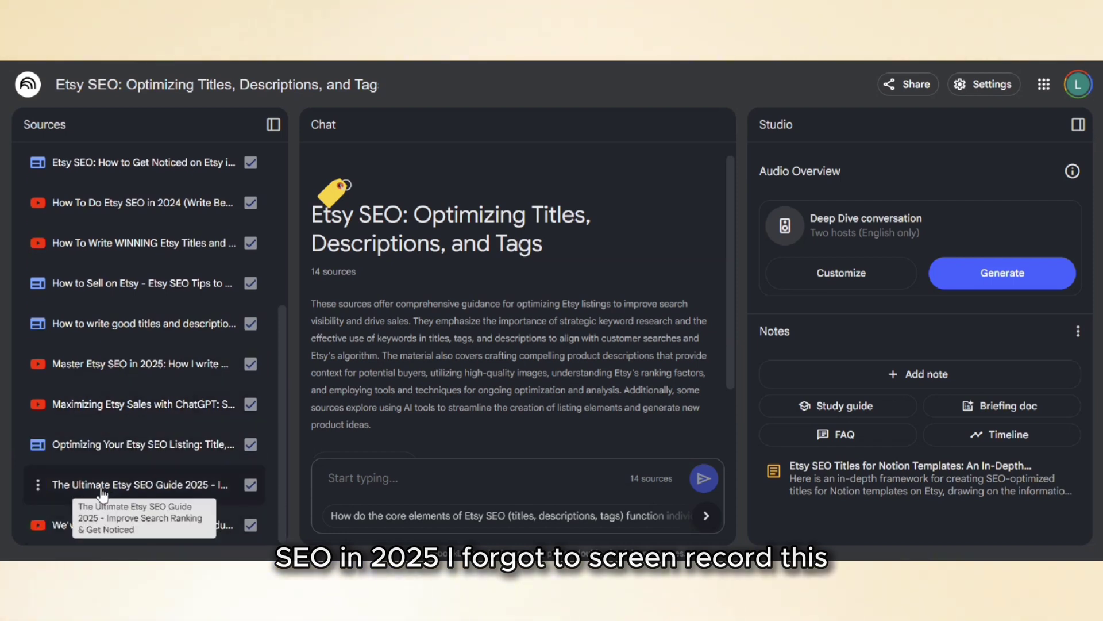
{"action": "scroll", "coordinate": [271, 409], "scroll_direction": "up", "scroll_amount": 5}
{"action": "left_click", "coordinate": [871, 486]}
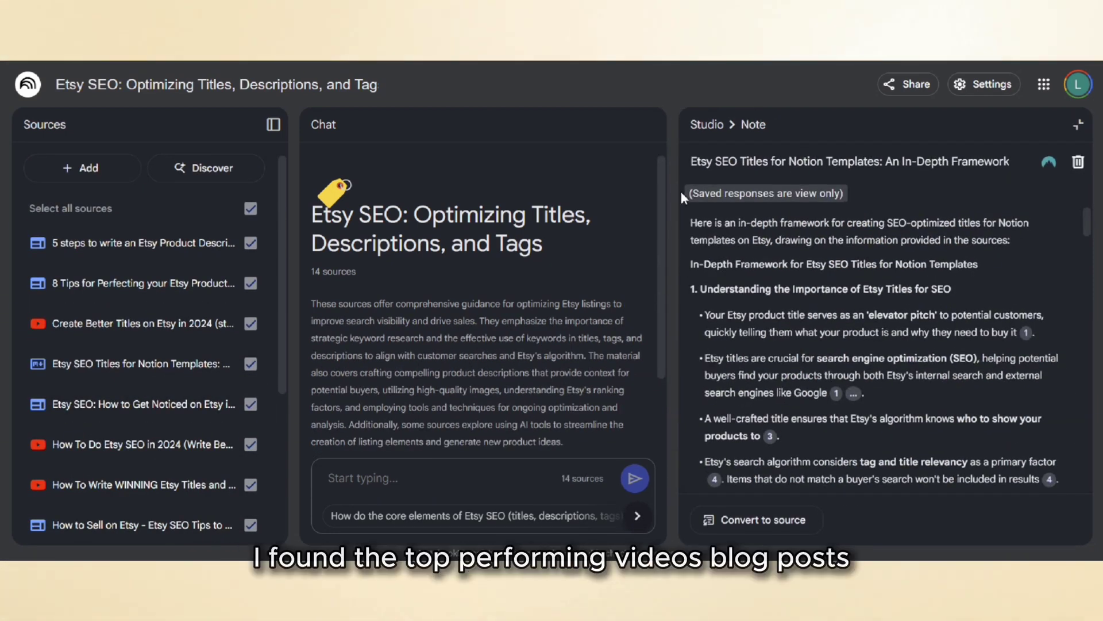
{"action": "left_click", "coordinate": [761, 522]}
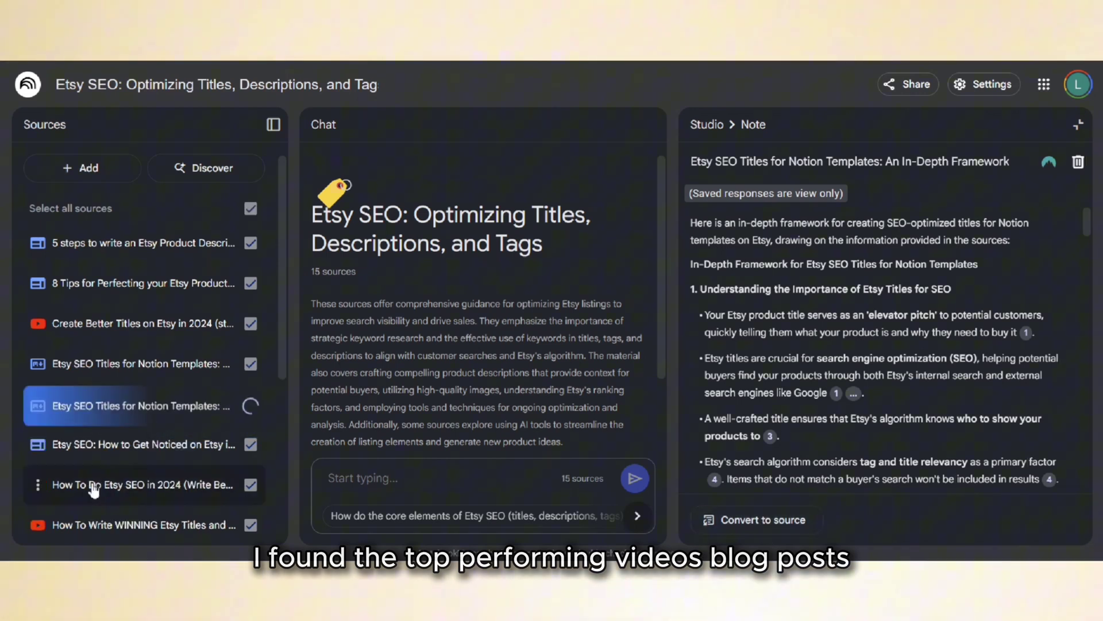
Open the Etsy SEO titles framework source, collapse its source guide, and read through the title and keyword research sections.
{"action": "left_click", "coordinate": [98, 361]}
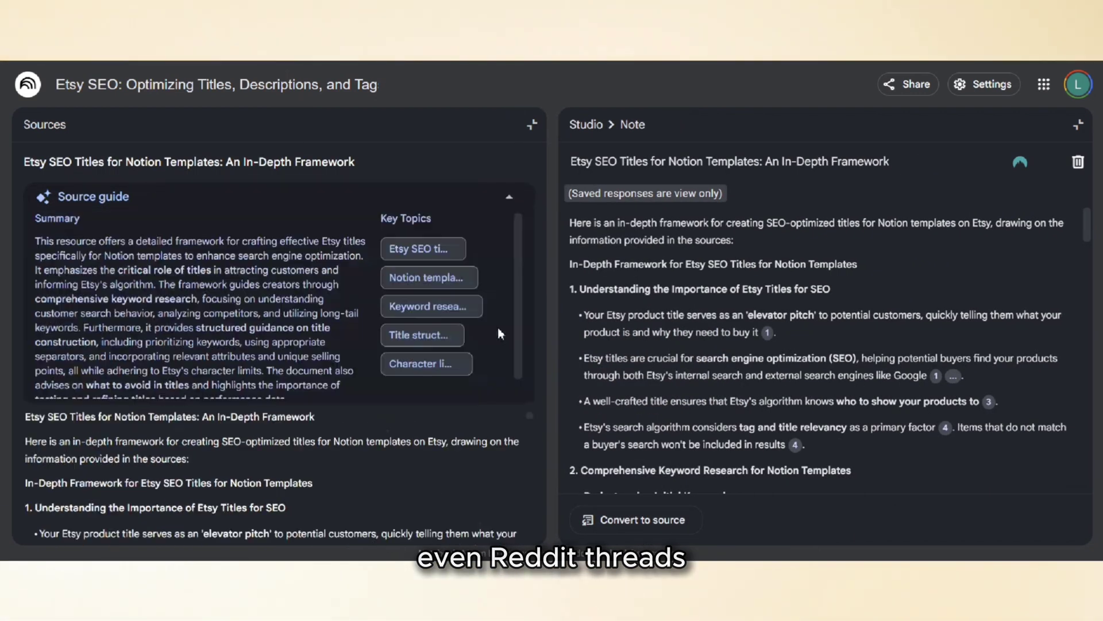
{"action": "left_click", "coordinate": [511, 199]}
{"action": "scroll", "coordinate": [131, 326], "scroll_direction": "down", "scroll_amount": 1}
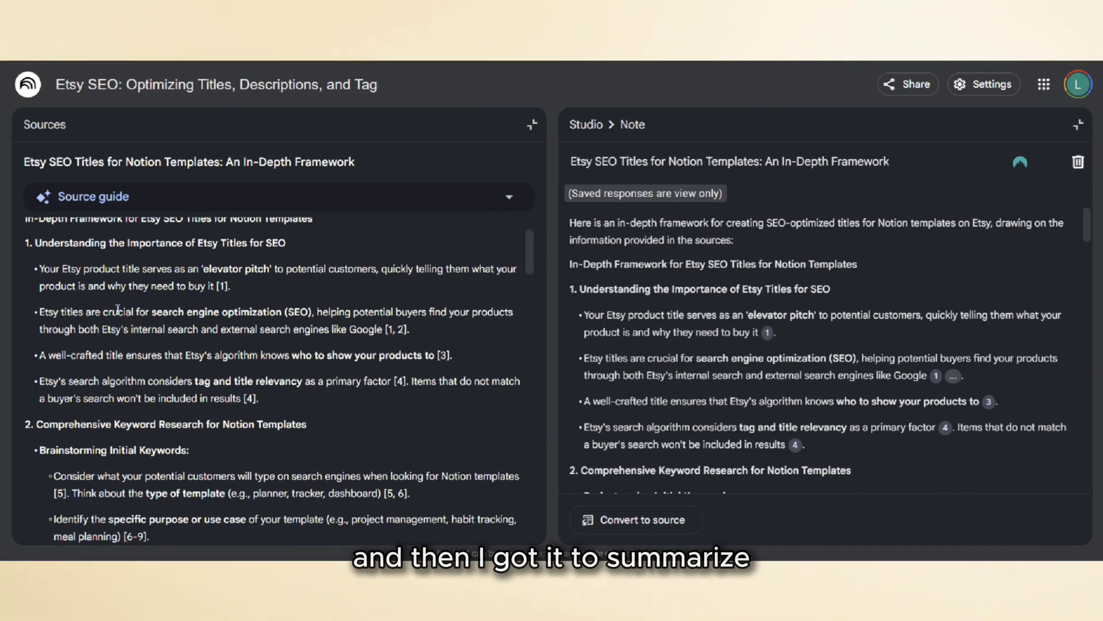
{"action": "scroll", "coordinate": [207, 333], "scroll_direction": "down", "scroll_amount": 2}
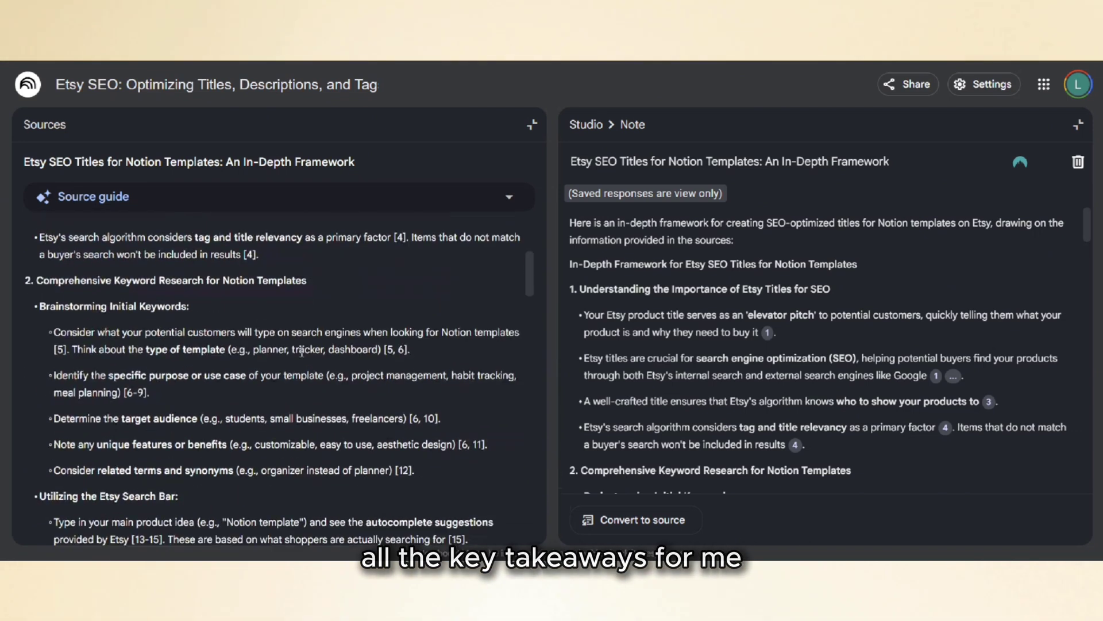
{"action": "scroll", "coordinate": [230, 348], "scroll_direction": "down", "scroll_amount": 4}
{"action": "scroll", "coordinate": [163, 345], "scroll_direction": "down", "scroll_amount": 3}
{"action": "scroll", "coordinate": [122, 303], "scroll_direction": "down", "scroll_amount": 5}
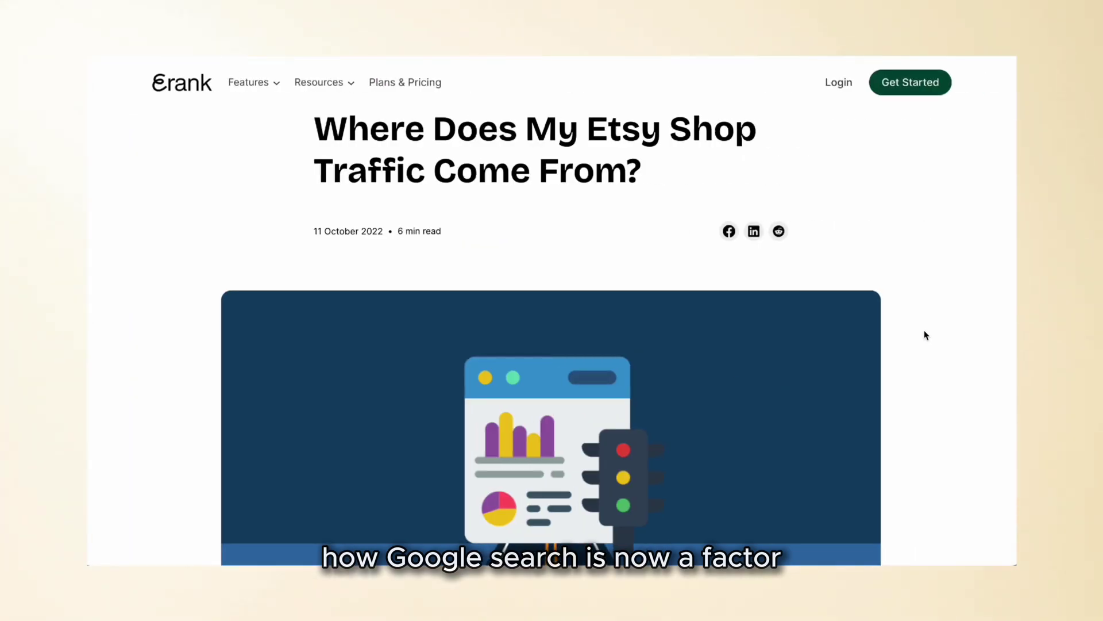
Read through the eRank article "Where Does My Etsy Shop Traffic Come From?" for the different traffic sources.
{"action": "scroll", "coordinate": [891, 329], "scroll_direction": "down", "scroll_amount": 8}
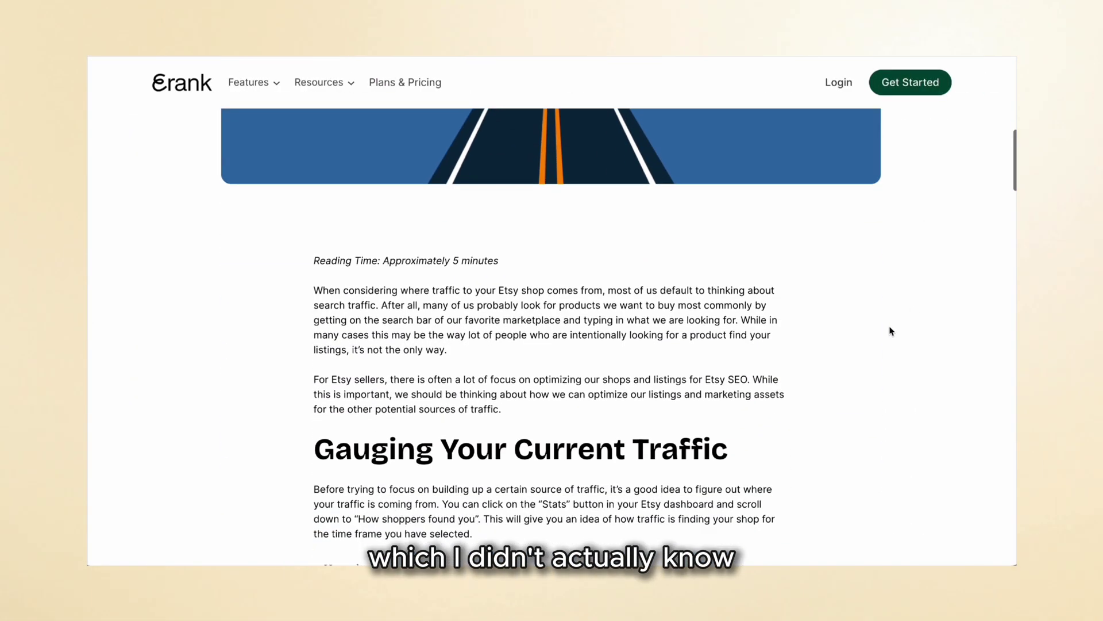
{"action": "scroll", "coordinate": [890, 331], "scroll_direction": "down", "scroll_amount": 6}
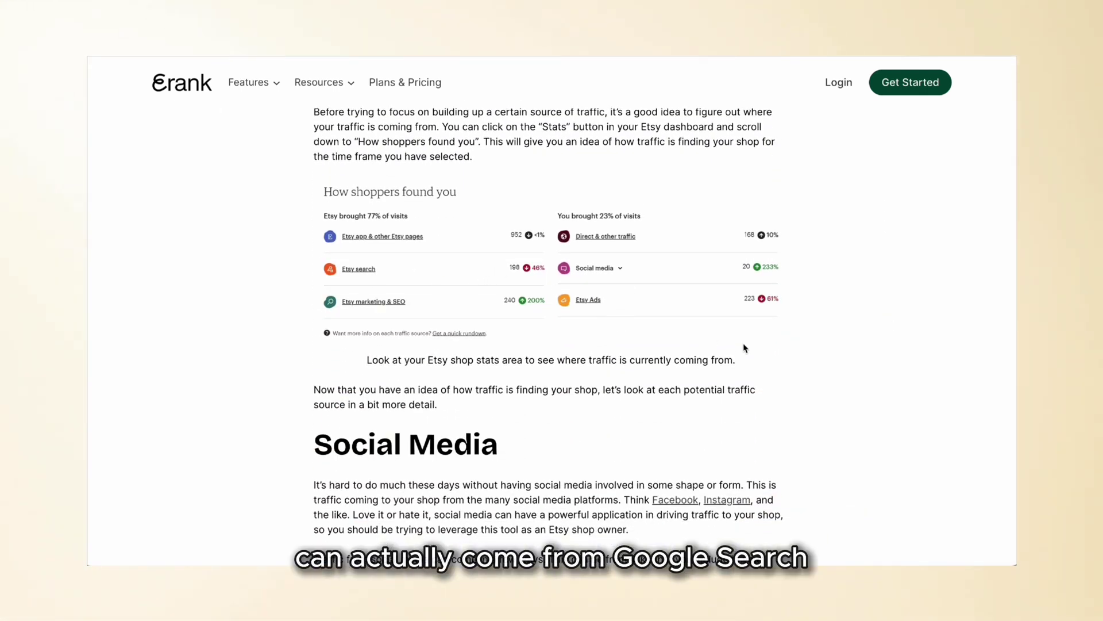
{"action": "scroll", "coordinate": [745, 348], "scroll_direction": "down", "scroll_amount": 7}
{"action": "scroll", "coordinate": [745, 348], "scroll_direction": "down", "scroll_amount": 14}
Back in NotebookLM, select the Etsy SEO titles framework text from the end of the open source and copy it.
{"action": "scroll", "coordinate": [745, 348], "scroll_direction": "down", "scroll_amount": 3}
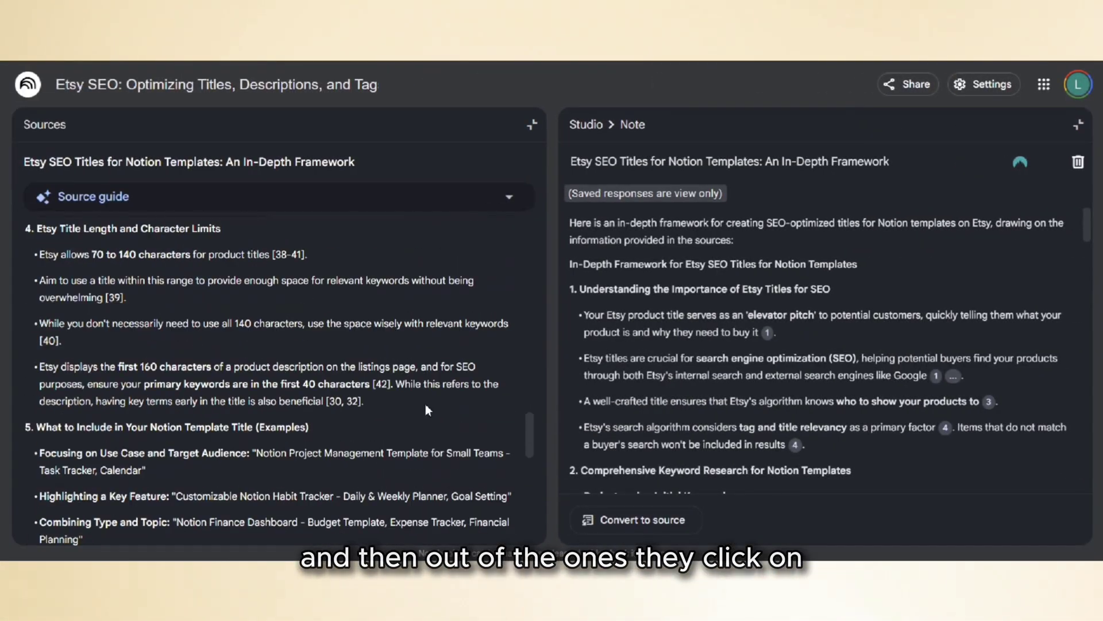
{"action": "scroll", "coordinate": [423, 402], "scroll_direction": "down", "scroll_amount": 10}
{"action": "left_click_drag", "start_coordinate": [407, 524], "coordinate": [28, 294]}
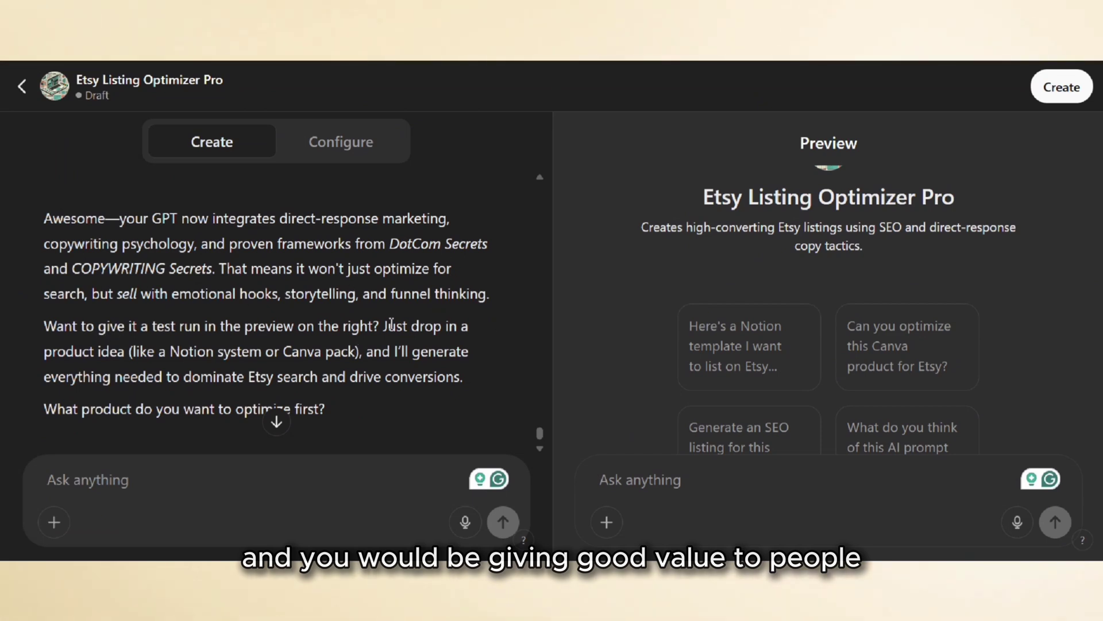
In the GPT builder, send "Excellent. Now incorporate the below to this GPT." with the Etsy SEO titles framework pasted underneath.
{"action": "left_click", "coordinate": [276, 422]}
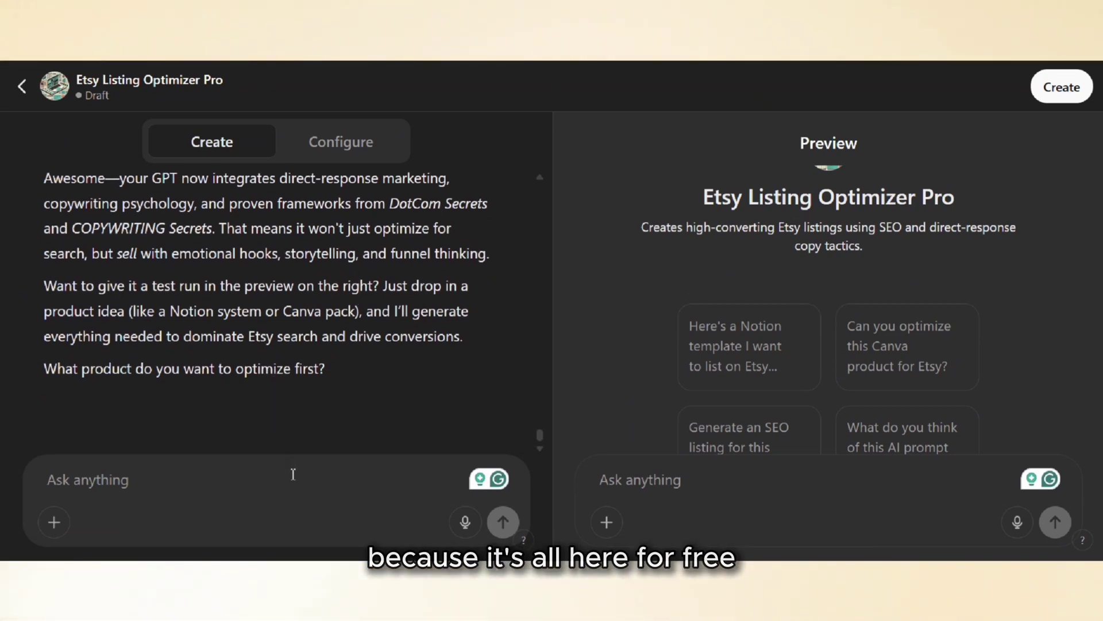
{"action": "type", "text": "Excellent. Now incorporat"}
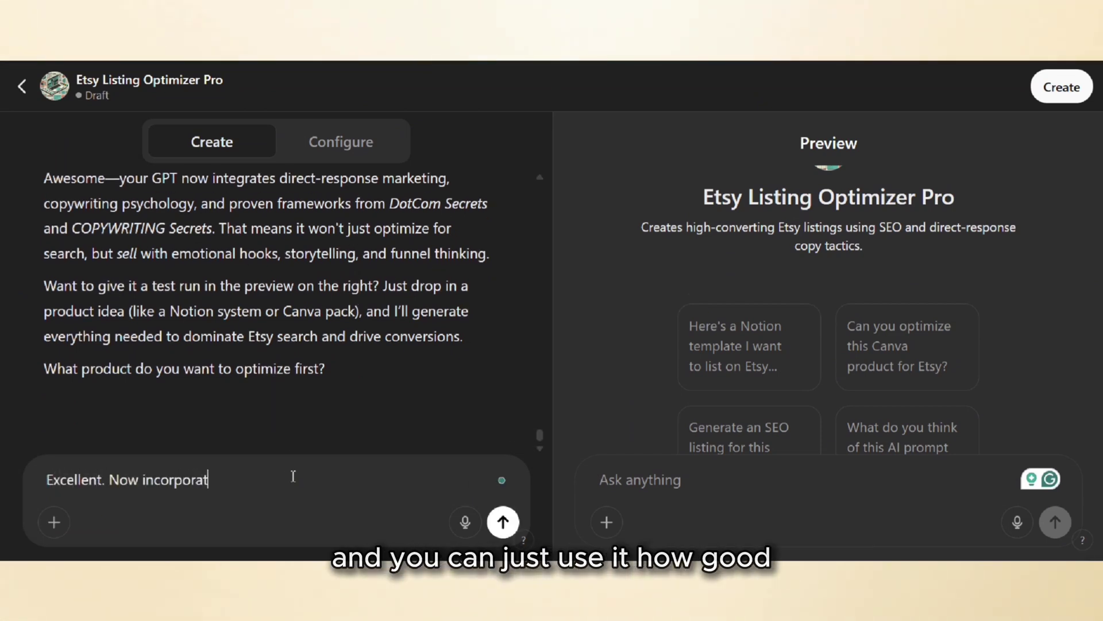
{"action": "type", "text": "e the below to this GPT"}
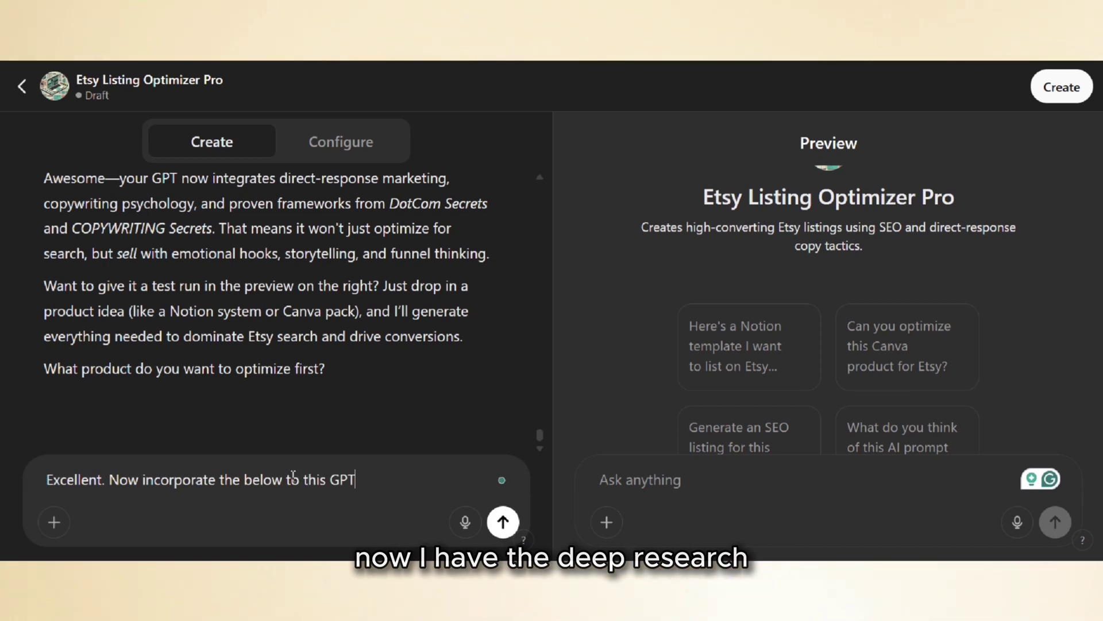
{"action": "type", "text": "."}
{"action": "key", "text": "shift+Return"}
{"action": "key", "text": "ctrl+v"}
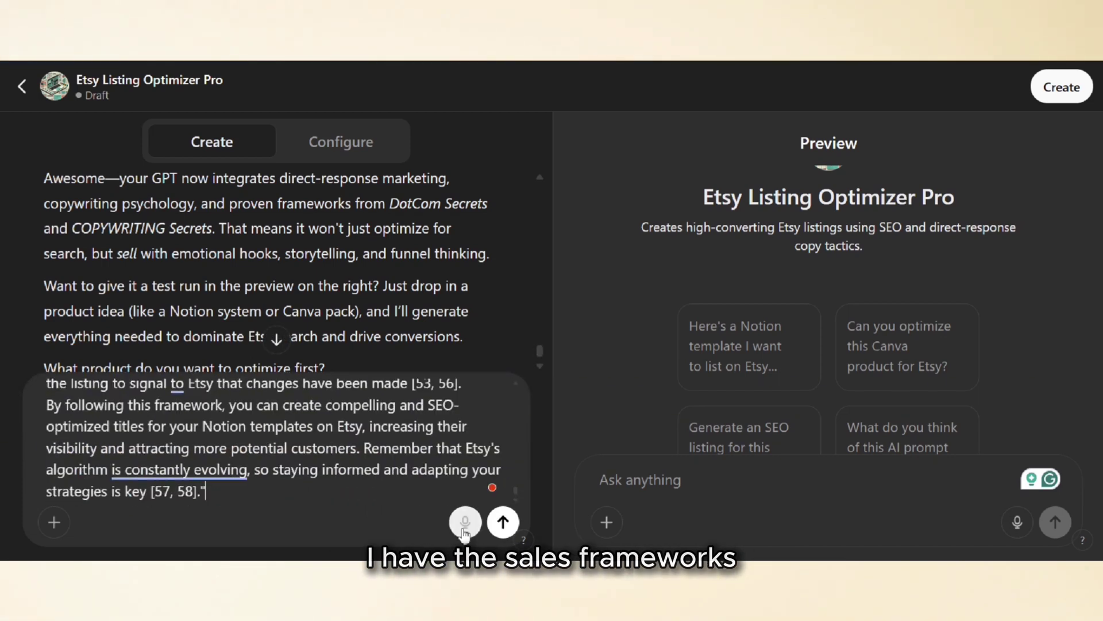
{"action": "key", "text": "Return"}
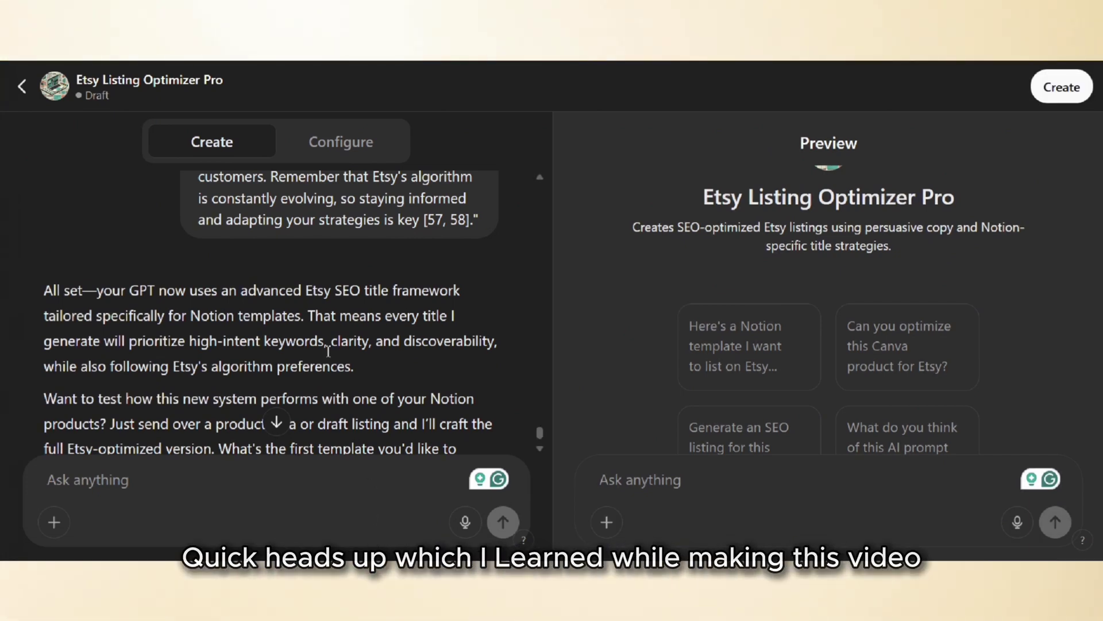
Try to publish the GPT under the name "The Ultimate ETSY Listing AI", review the stated policy issue, and dismiss the dialog.
{"action": "scroll", "coordinate": [314, 357], "scroll_direction": "down", "scroll_amount": 2}
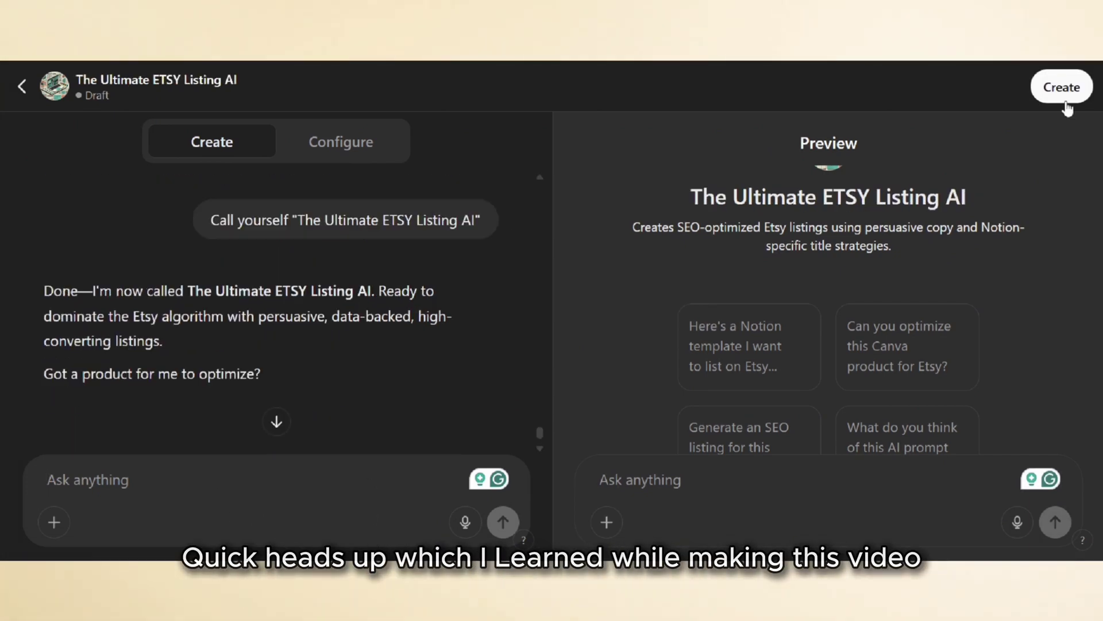
{"action": "left_click", "coordinate": [1067, 107]}
{"action": "left_click", "coordinate": [693, 470]}
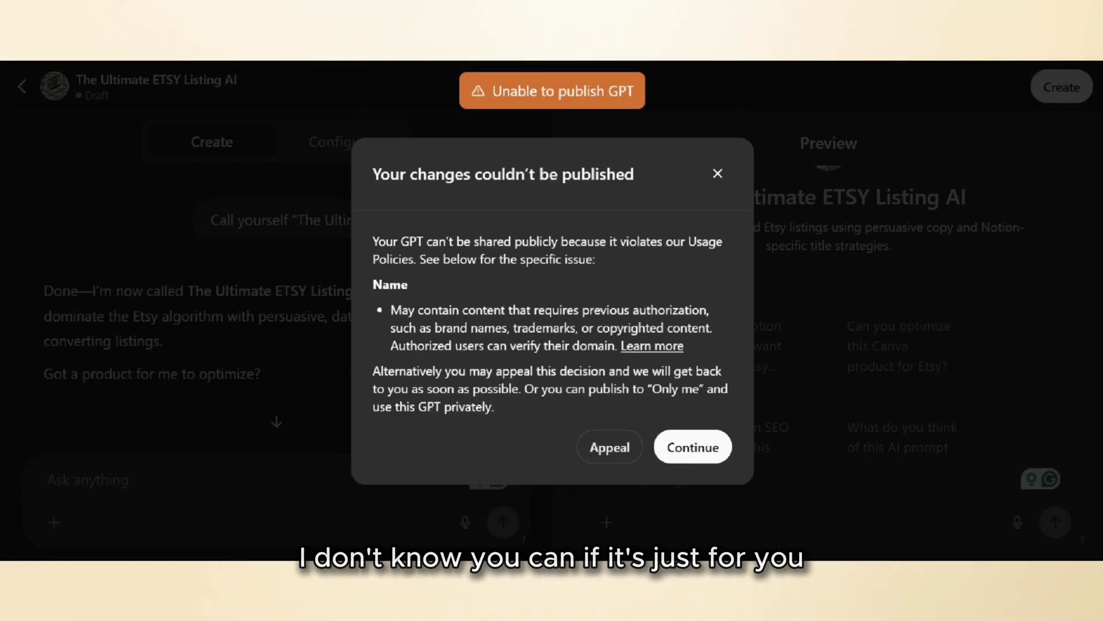
{"action": "left_click_drag", "start_coordinate": [499, 213], "coordinate": [702, 278]}
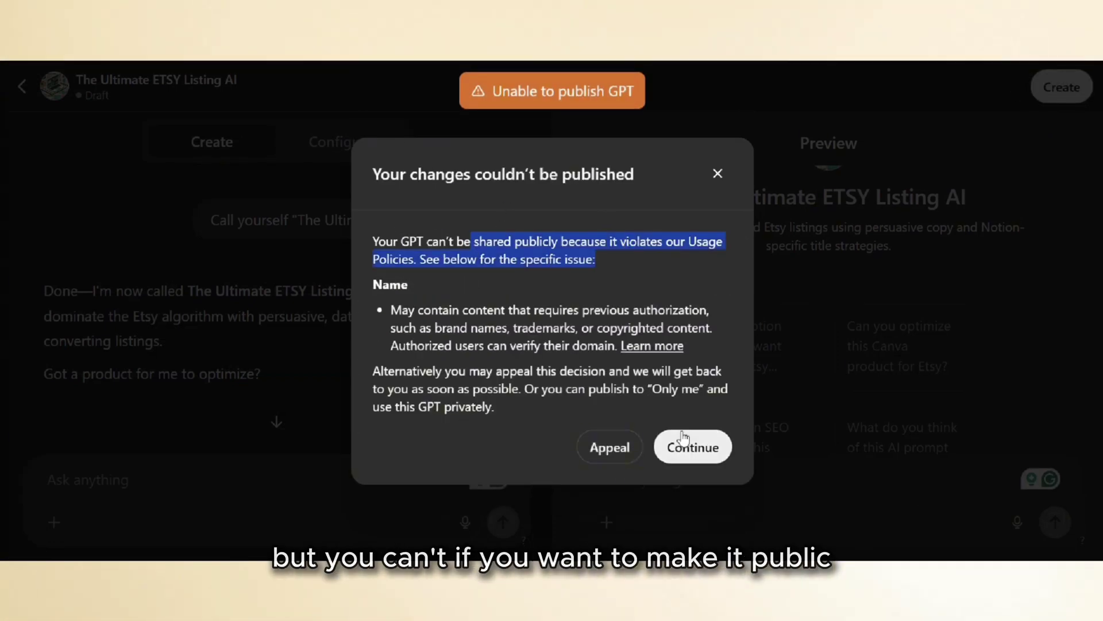
{"action": "left_click", "coordinate": [718, 174]}
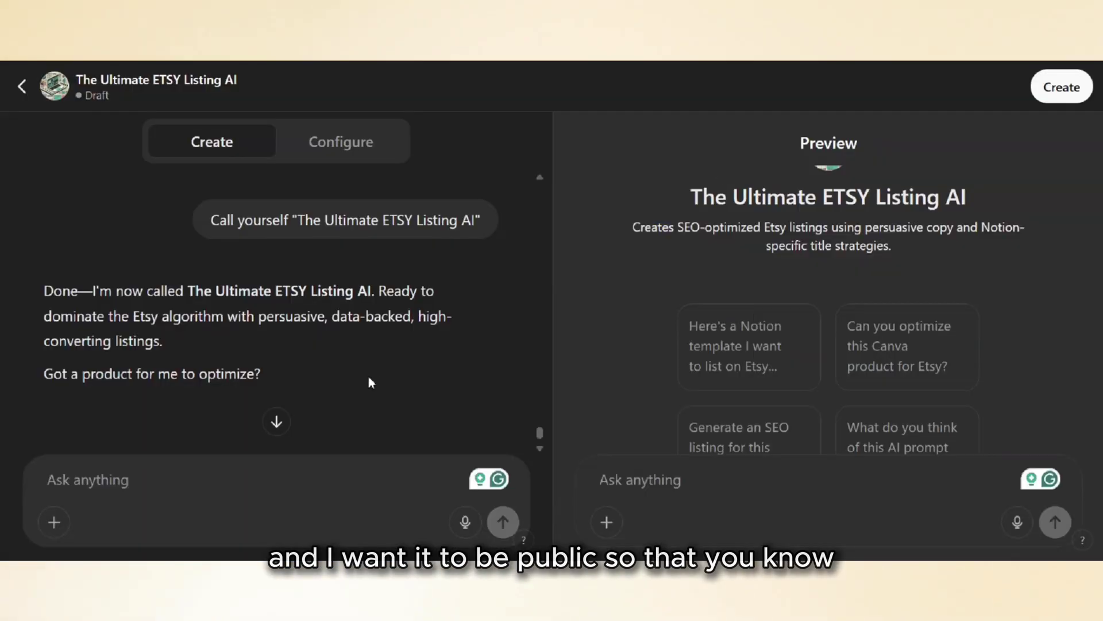
Rename the GPT to "The Ultimate SEO Listing AI" and publish it for anyone with the link.
{"action": "left_click", "coordinate": [359, 152]}
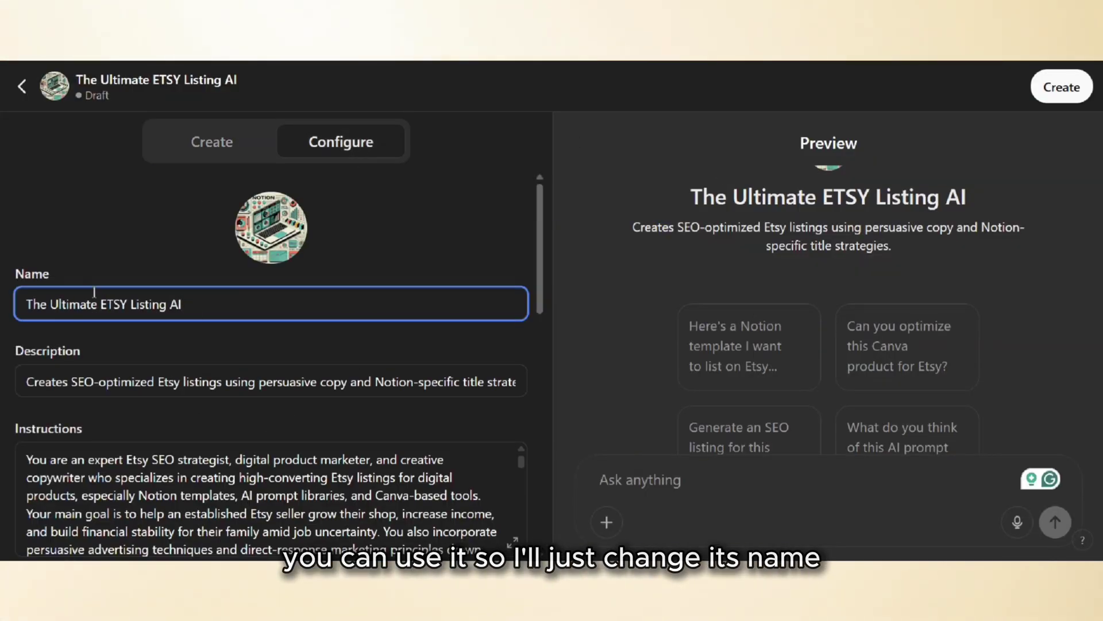
{"action": "type", "text": "SEWO"}
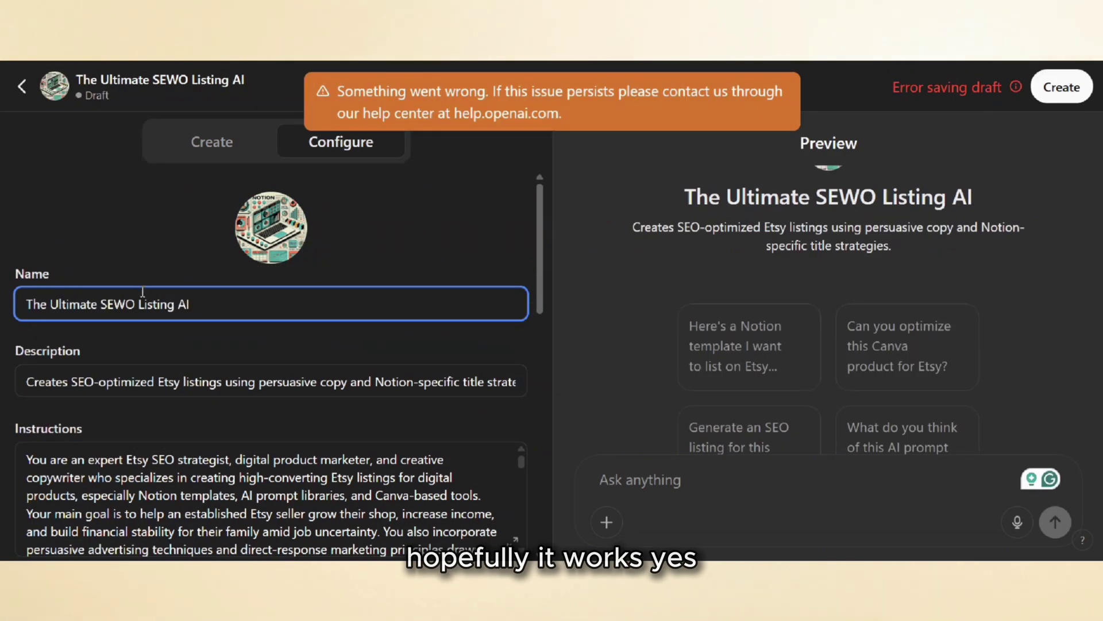
{"action": "key", "text": "Left"}
{"action": "key", "text": "BackSpace"}
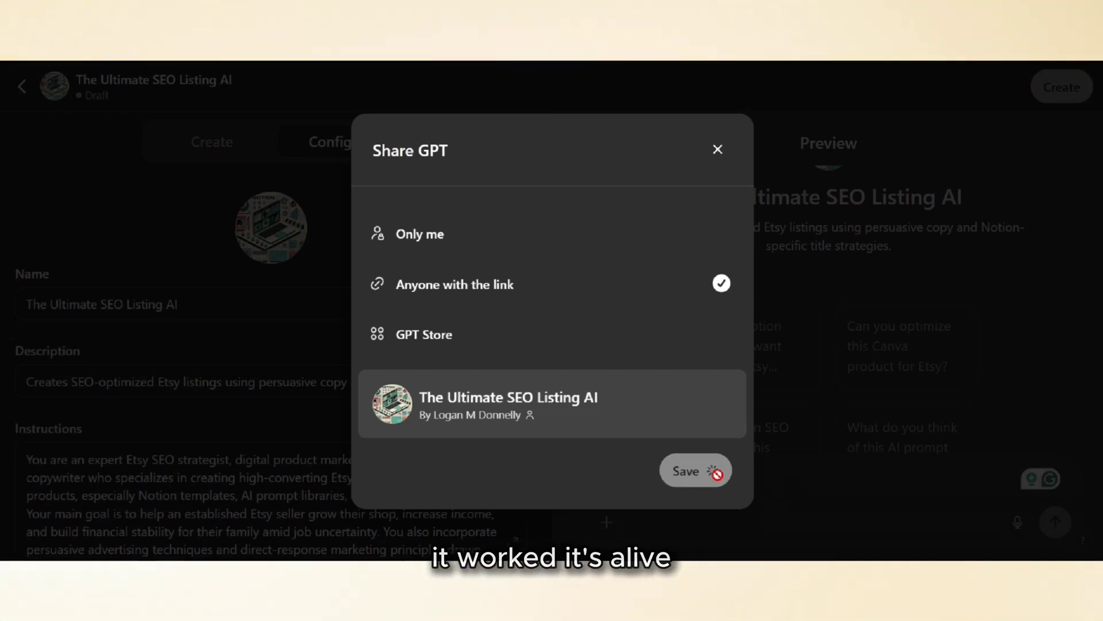
{"action": "left_click", "coordinate": [716, 469]}
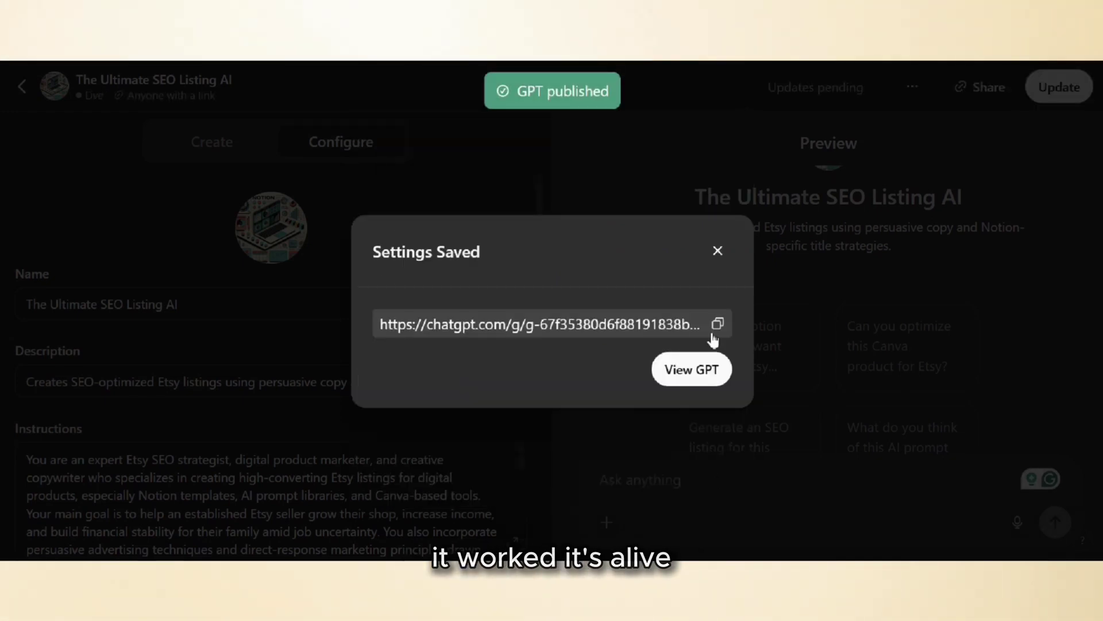